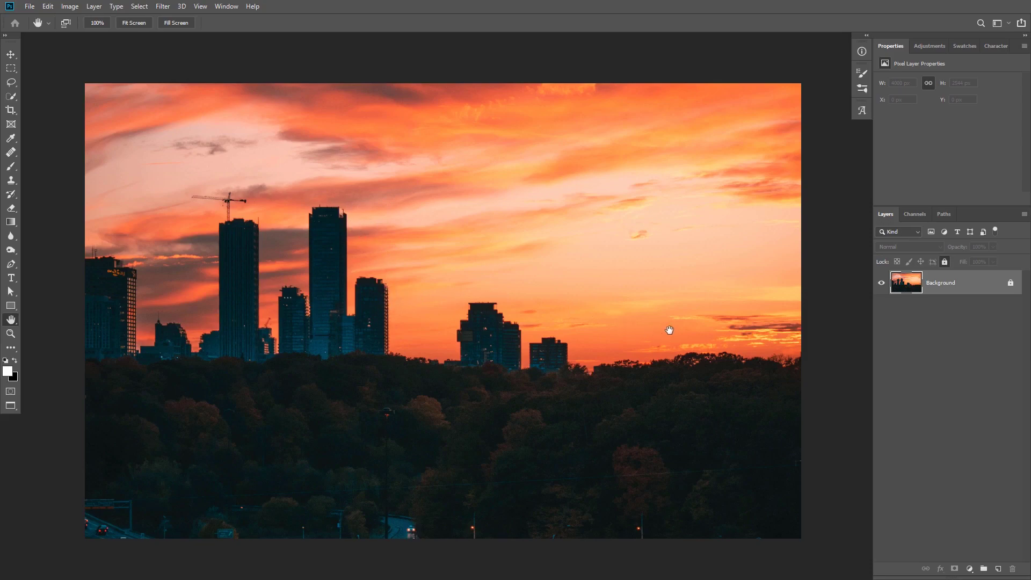
Draw a white 394 × 394 px circle on the right horizon, positioned just above the tree line.
left_click(10, 306)
right_click(11, 305)
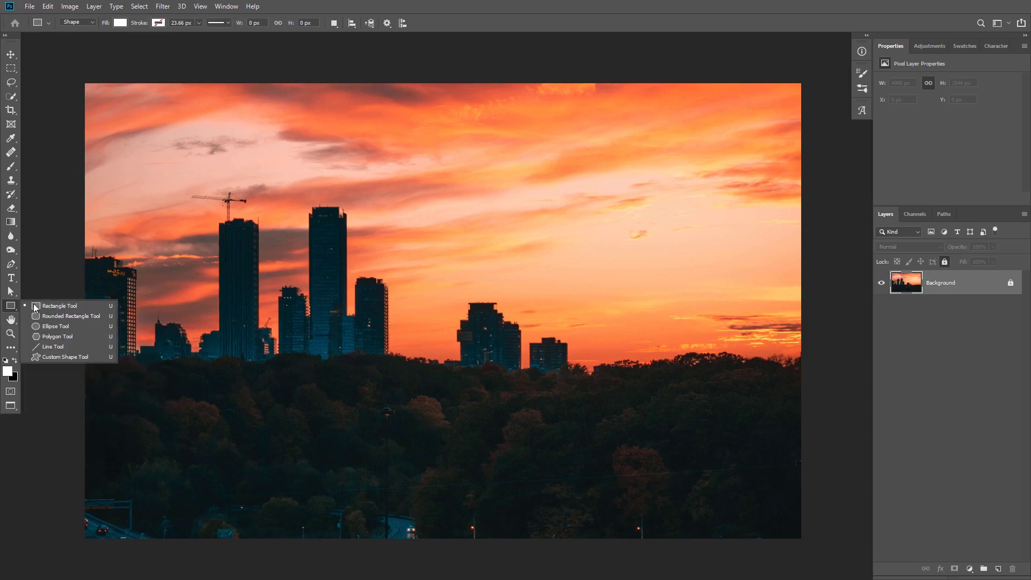
left_click(65, 326)
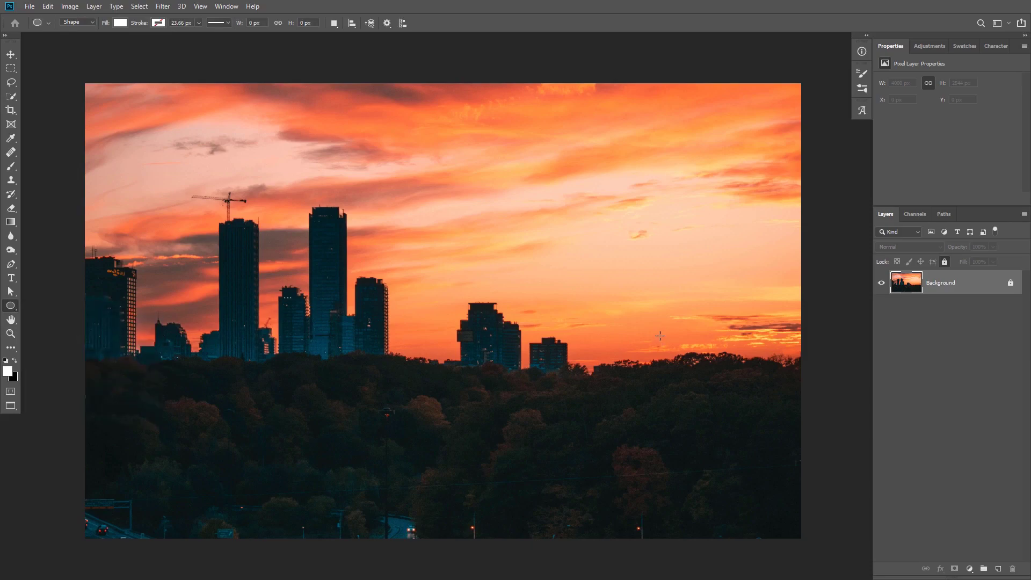
scroll(680, 341, "up", 3)
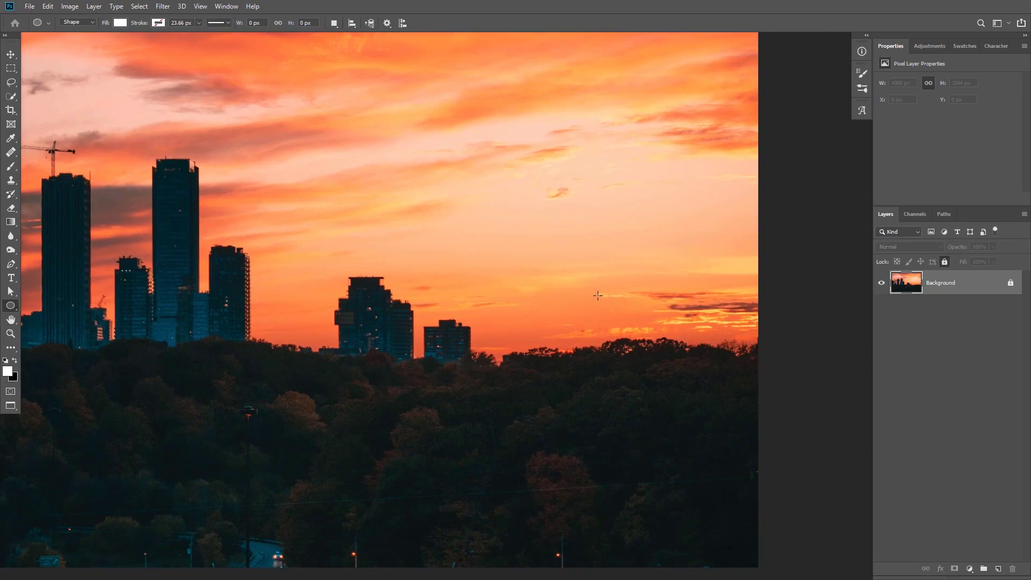
left_click_drag(553, 280, 676, 366)
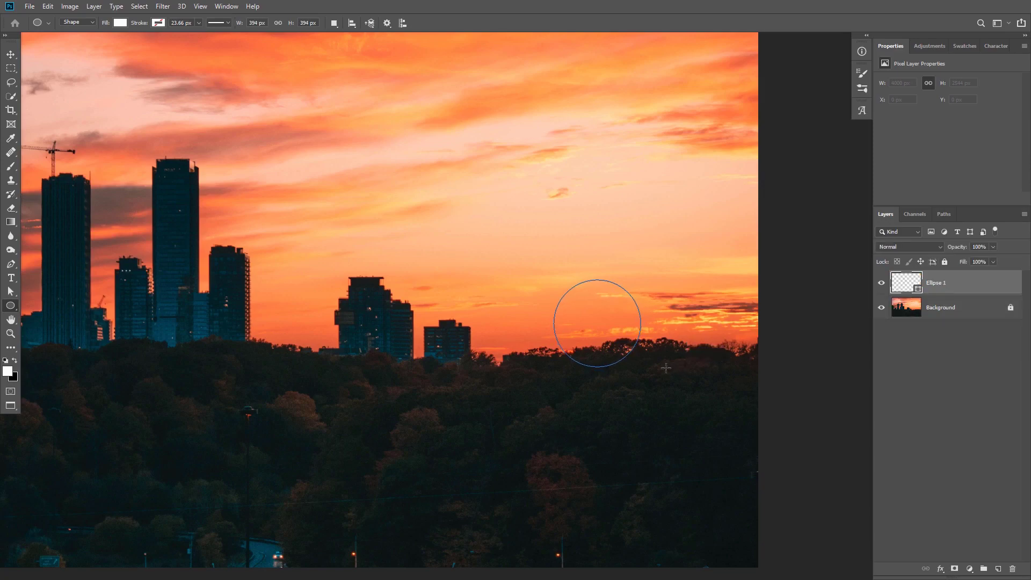
key("v")
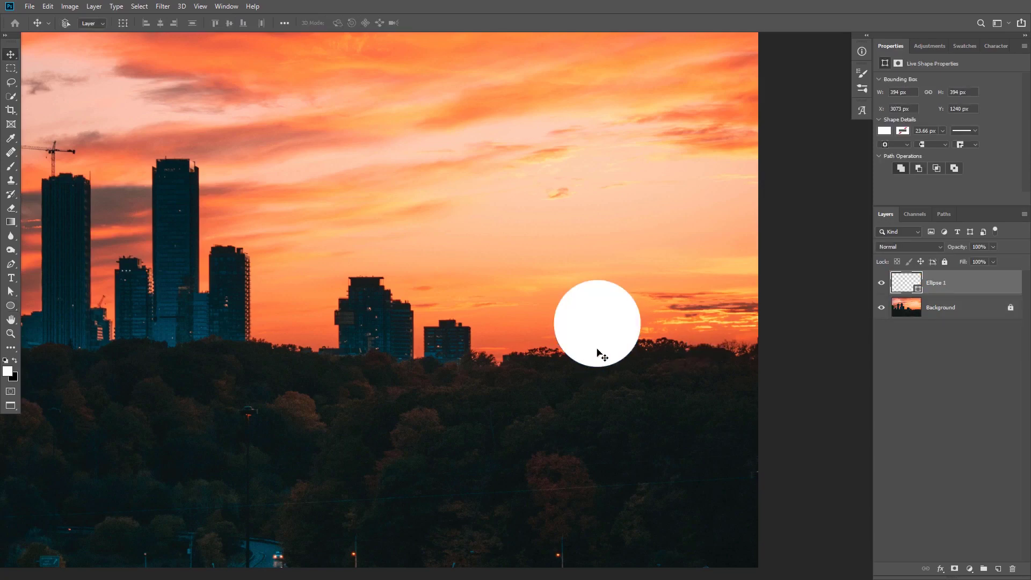
left_click_drag(610, 332, 609, 337)
key("shift+Up")
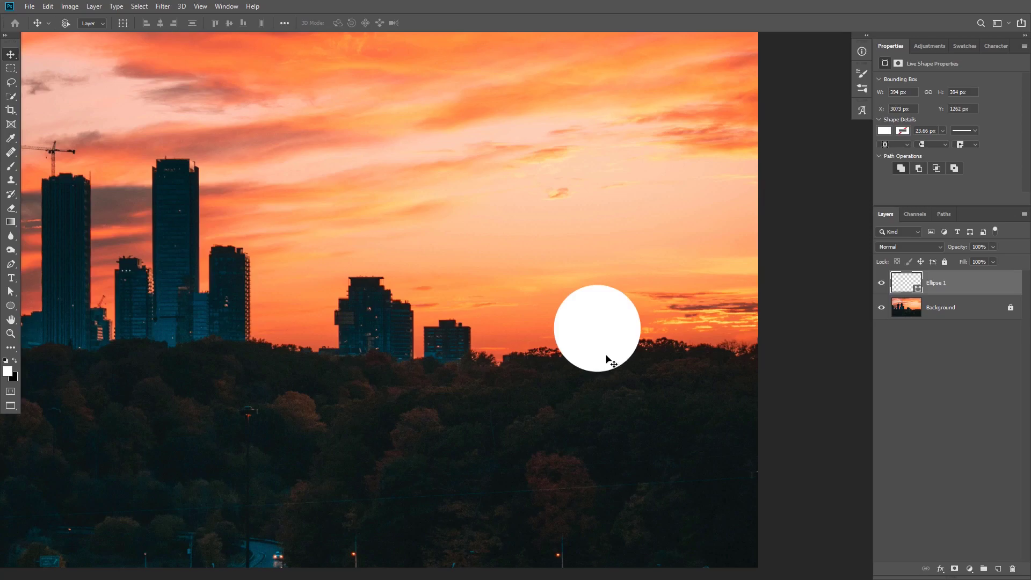
Split Ellipse 1's underlying-layer Blend If slider at 83/143 so the trees hide the circle's base.
double_click(989, 289)
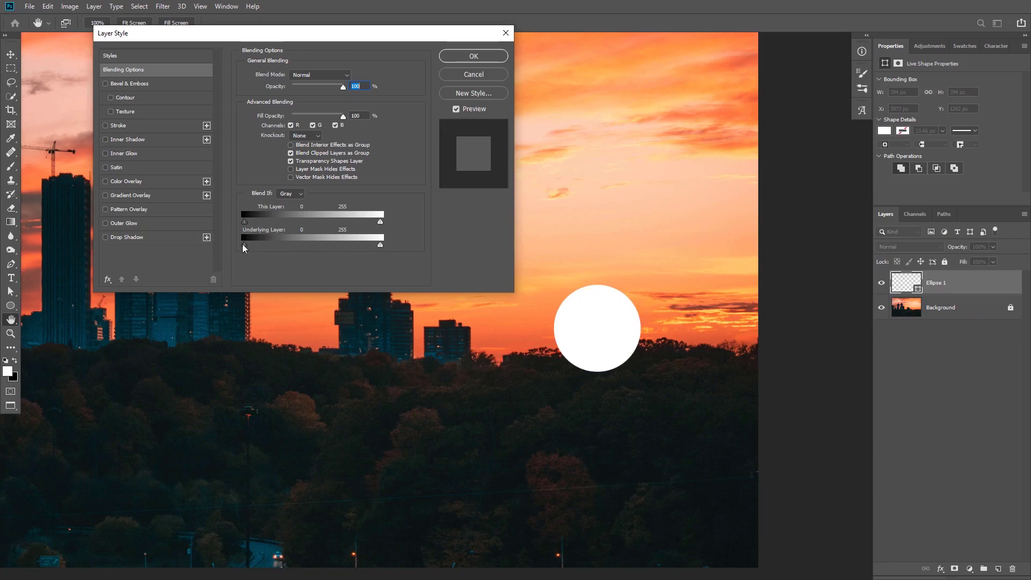
left_click_drag(243, 245, 320, 247)
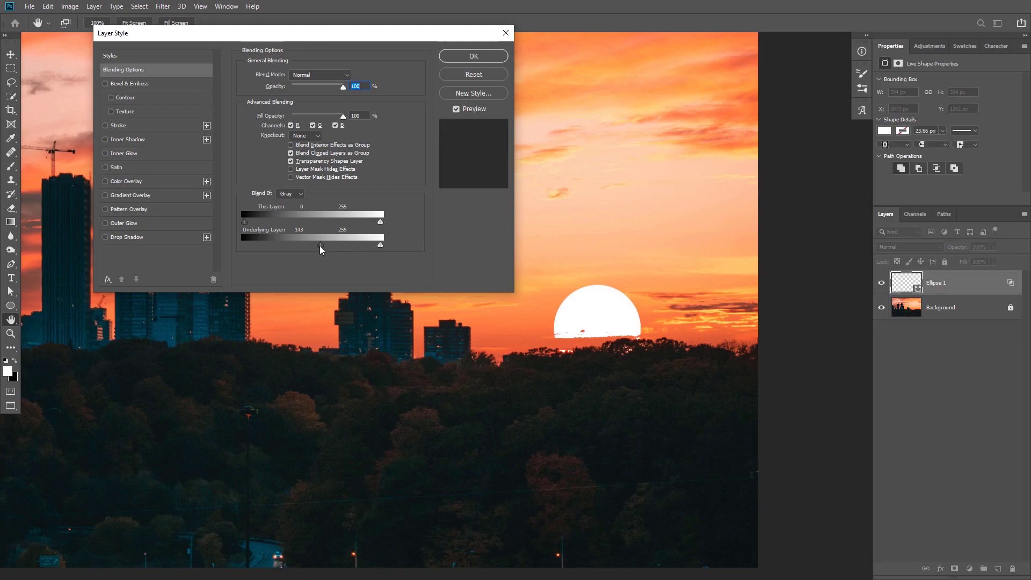
left_click_drag(320, 245, 292, 245)
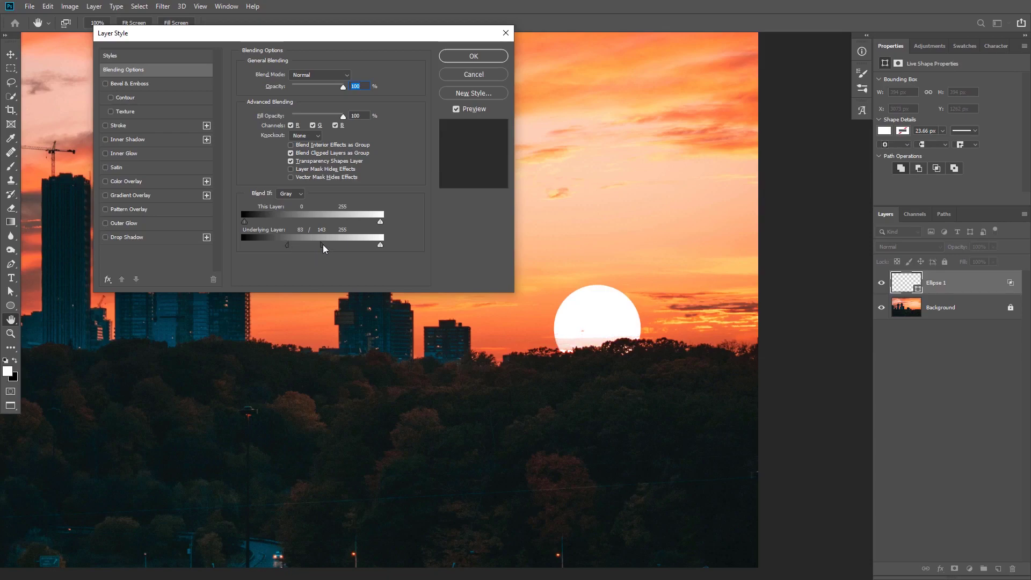
Move the sun further right and change its underlying Blend If range to 100/164.
left_click(474, 56)
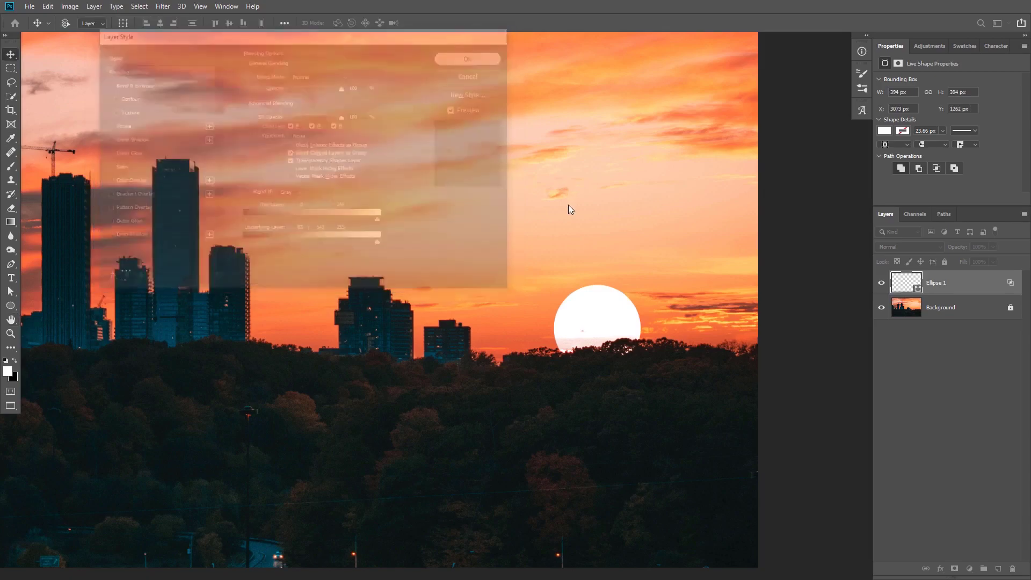
left_click_drag(592, 332, 651, 327)
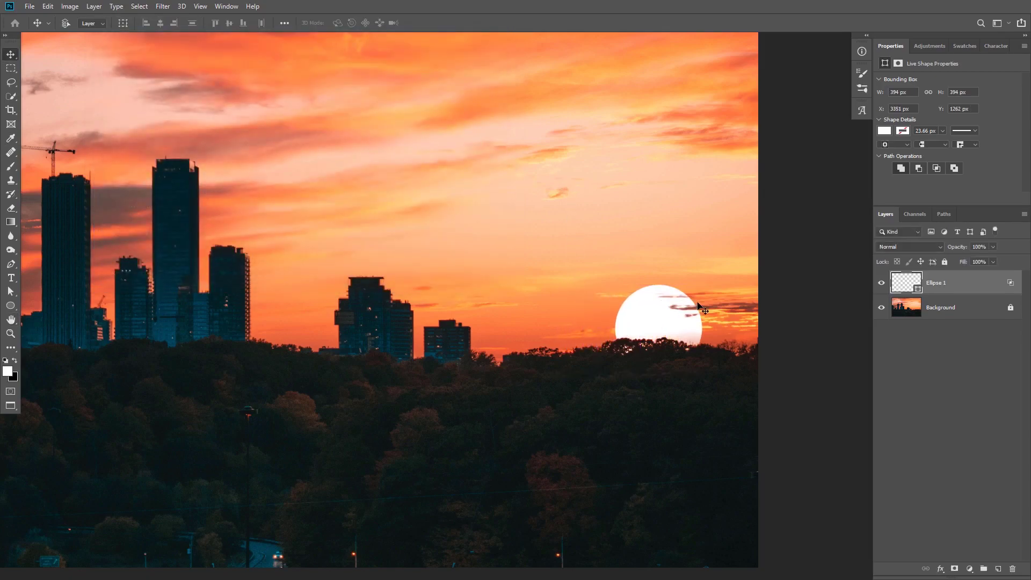
double_click(1010, 285)
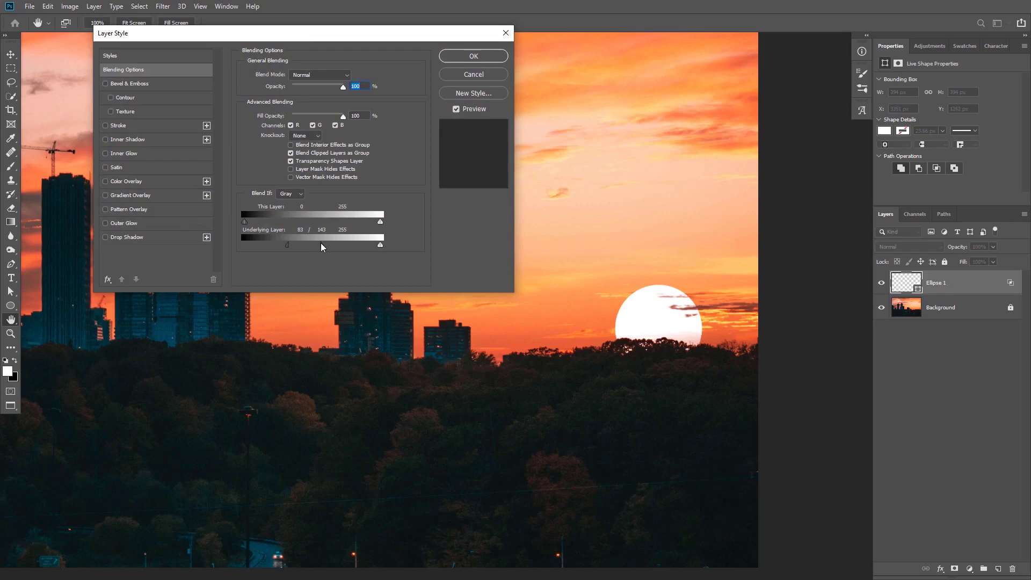
mouse_move(320, 243)
left_mouse_down()
mouse_move(331, 243)
mouse_move(272, 244)
mouse_move(304, 255)
left_mouse_up()
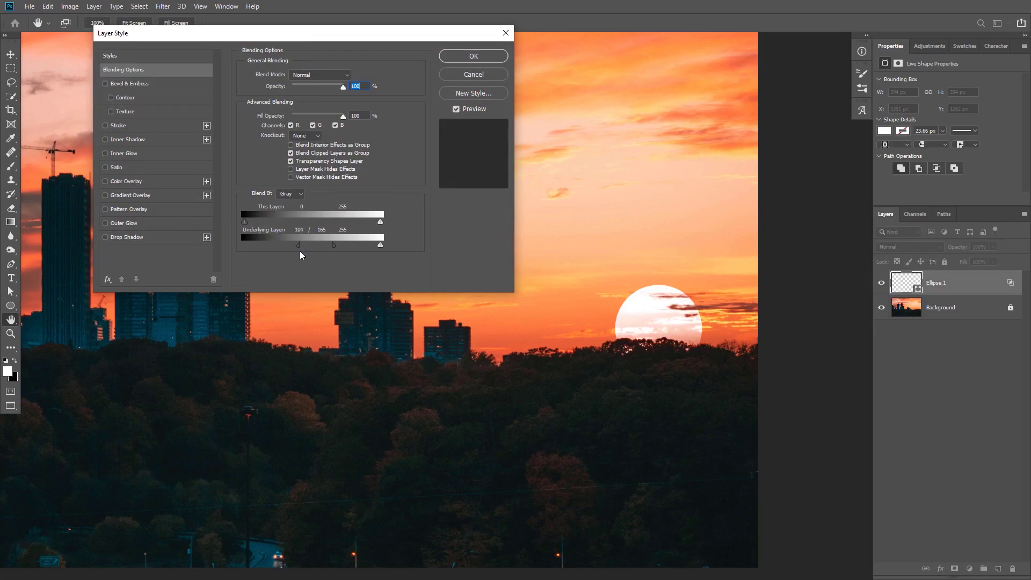
left_click_drag(332, 246, 332, 245)
left_click(473, 56)
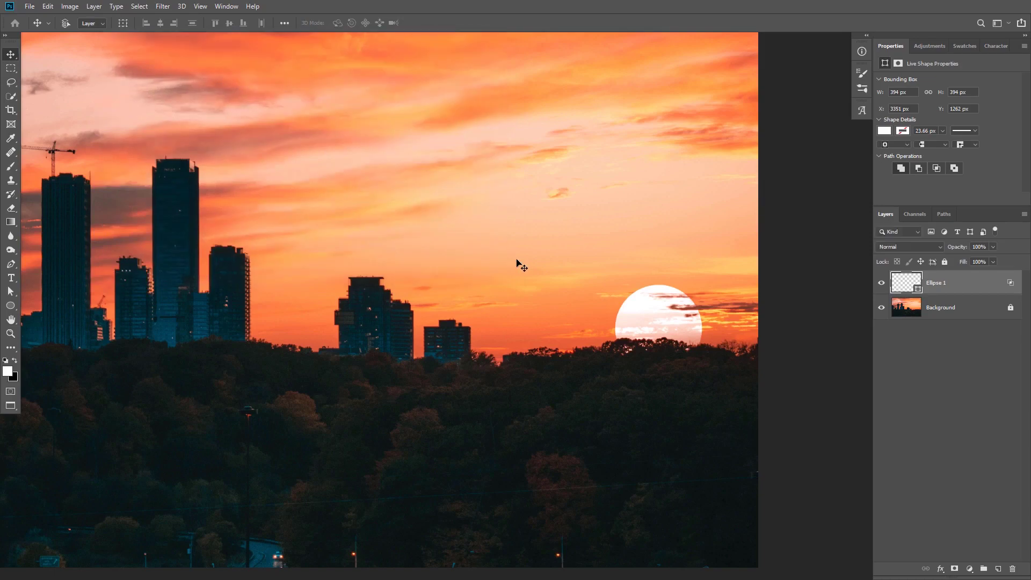
key("h")
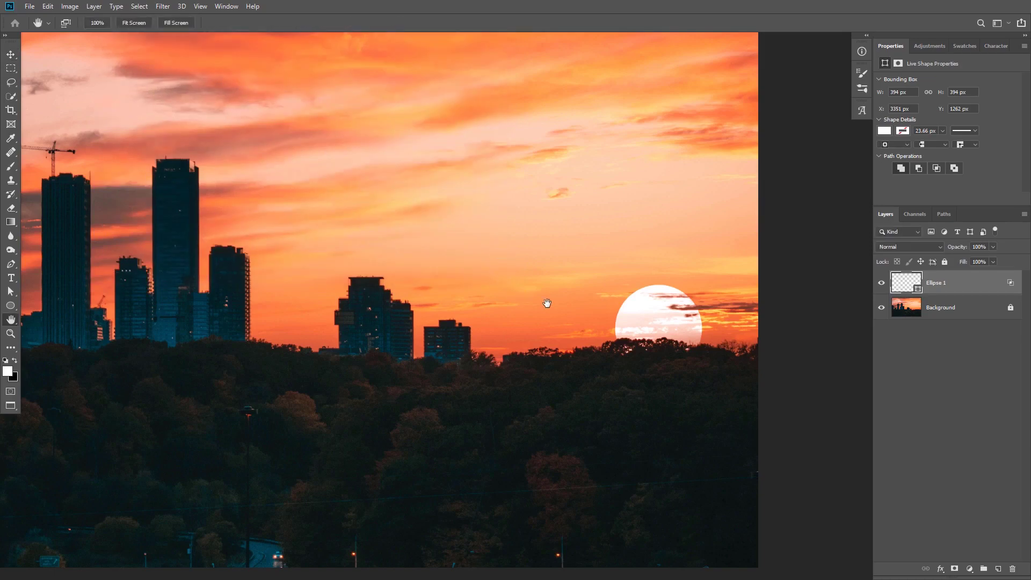
scroll(617, 314, "down", 3)
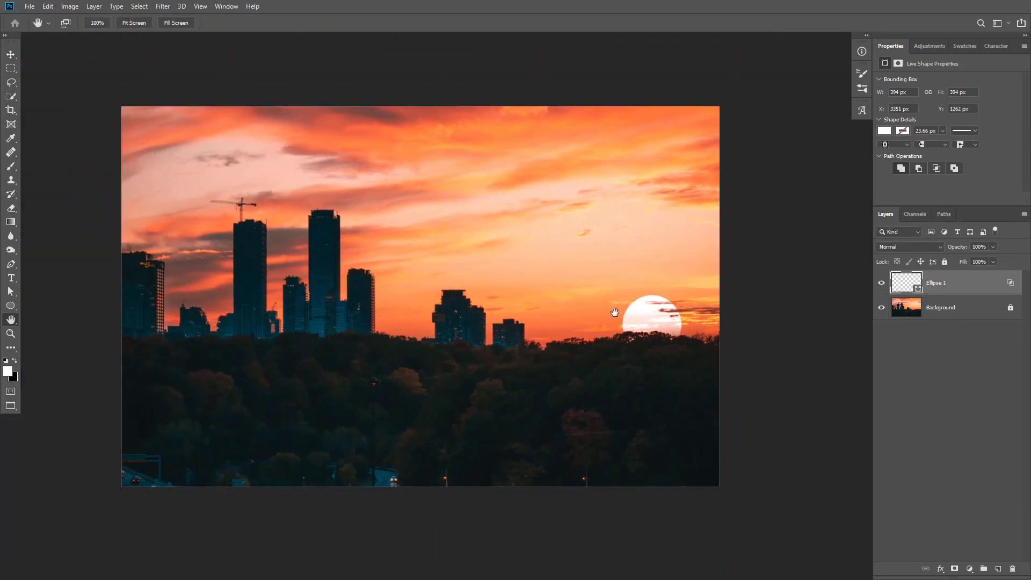
scroll(625, 316, "up", 1)
key("v")
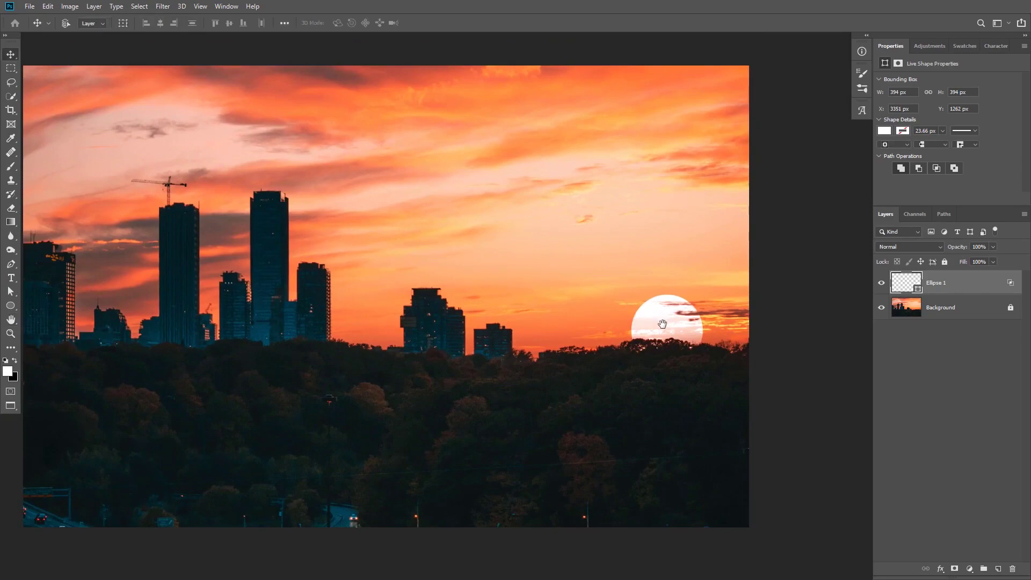
left_click_drag(677, 319, 339, 174)
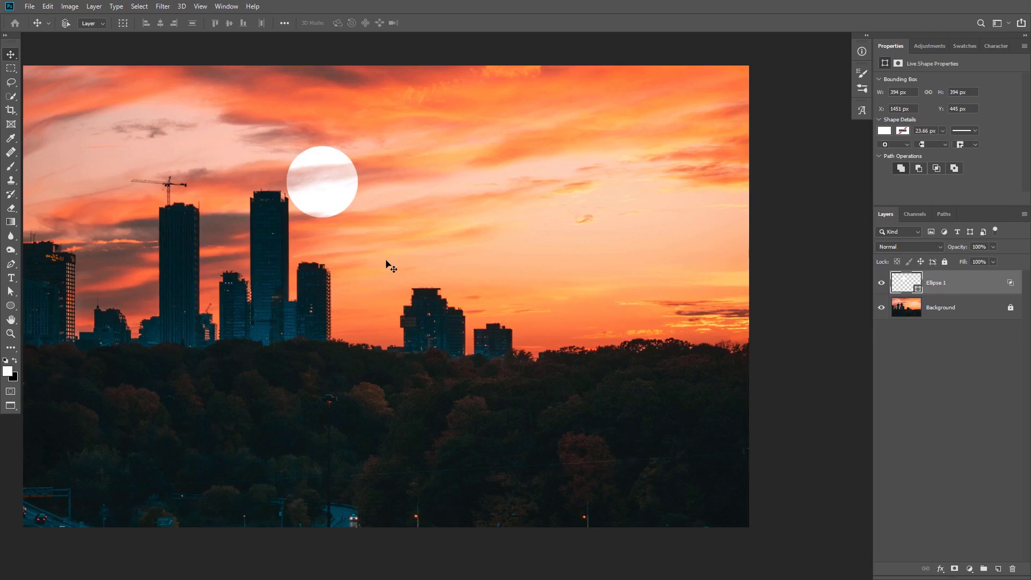
key("ctrl+z")
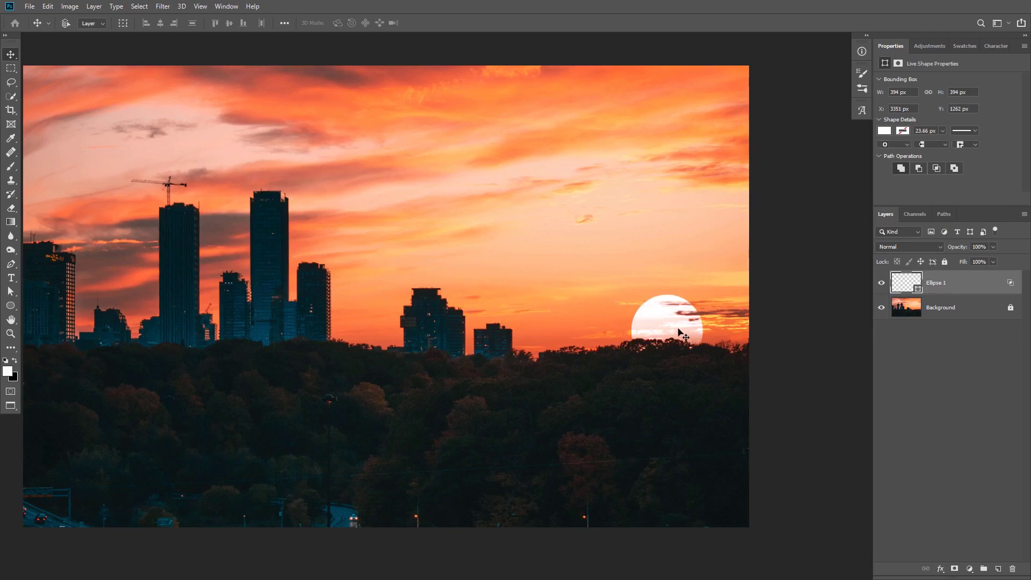
key("h")
scroll(674, 327, "up", 3)
left_click_drag(673, 324, 658, 336)
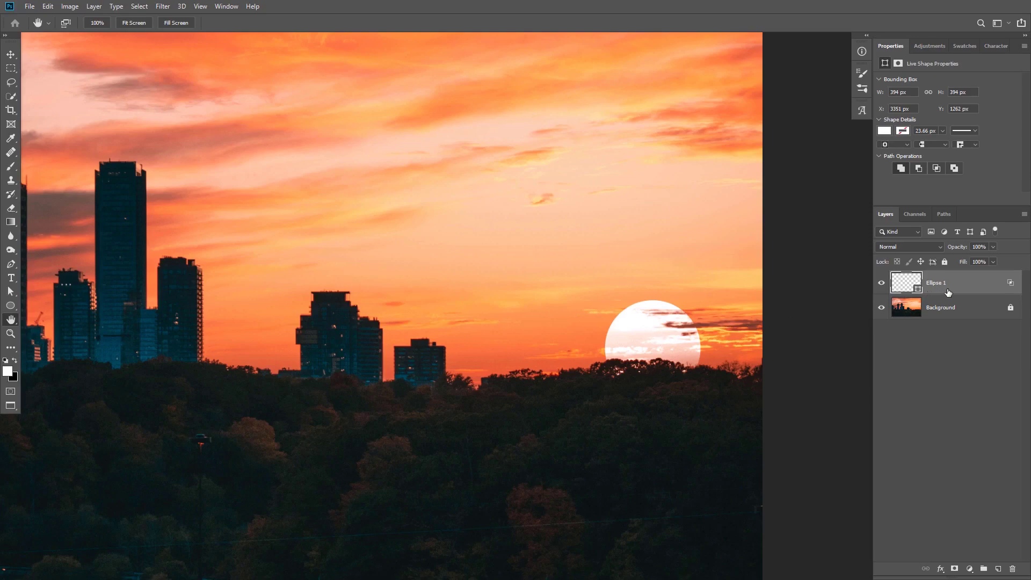
Duplicate the sun as Ellipse 1 copy, hide the original, and whiten the copy via Blend If.
key("ctrl+j")
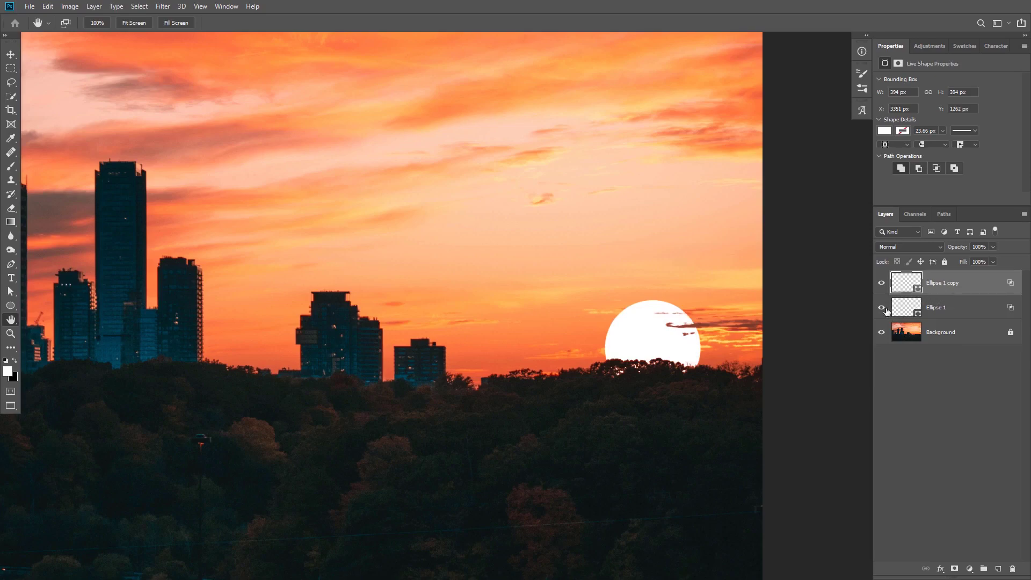
left_click(881, 307)
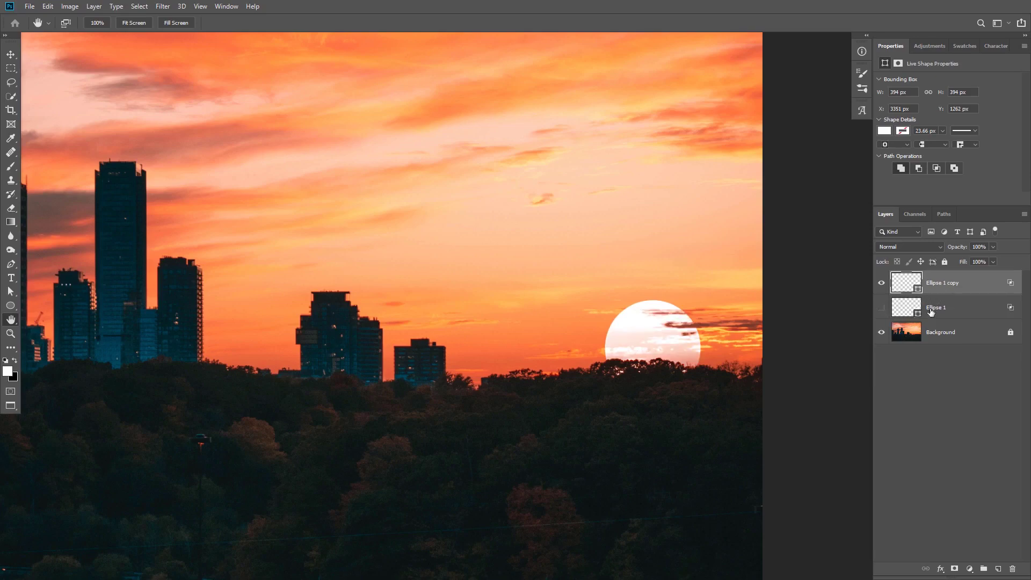
double_click(1008, 286)
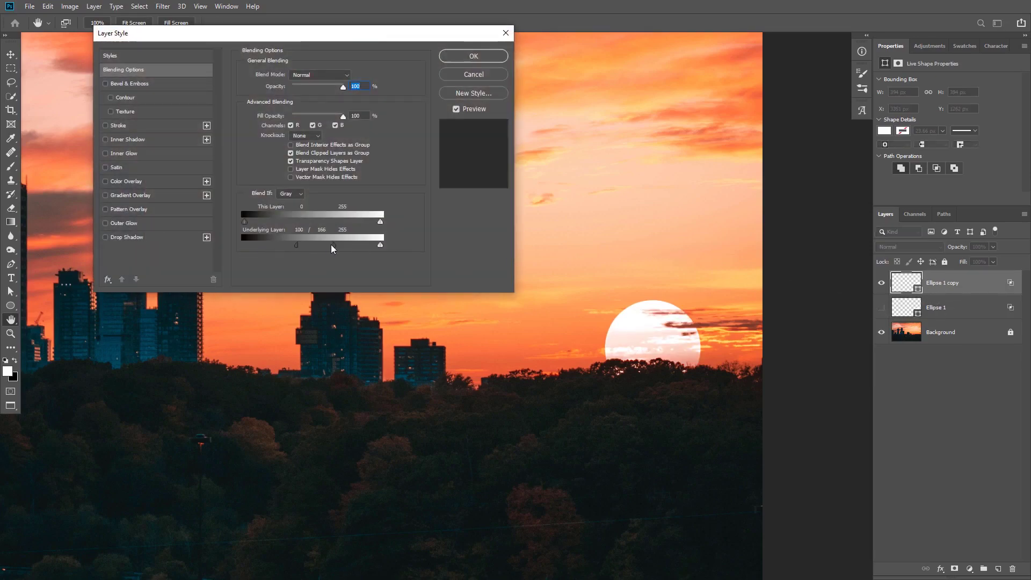
left_click_drag(331, 243, 242, 244)
left_click(473, 56)
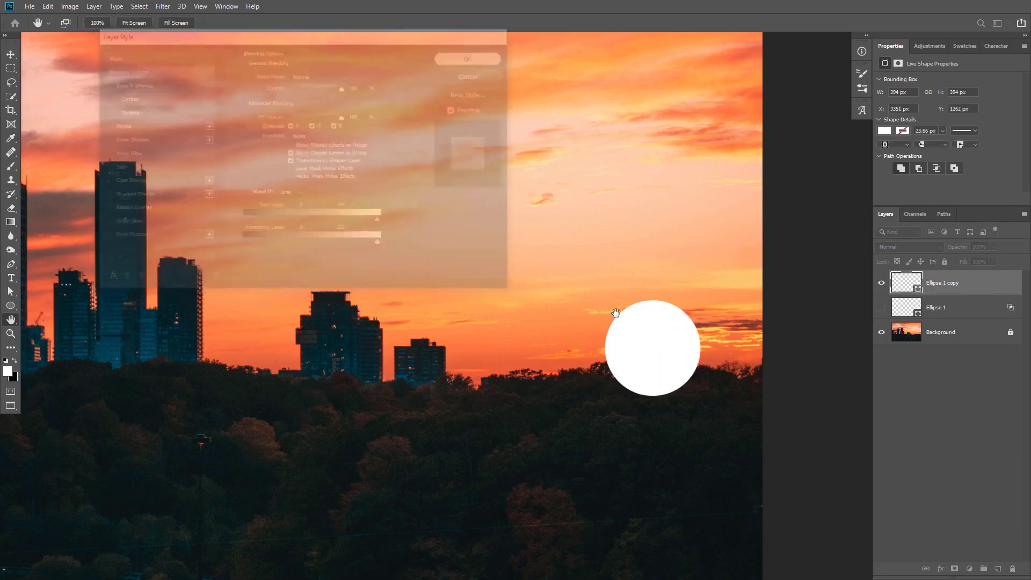
Hide Ellipse 1 copy and make the Background photo layer active.
left_click(881, 283)
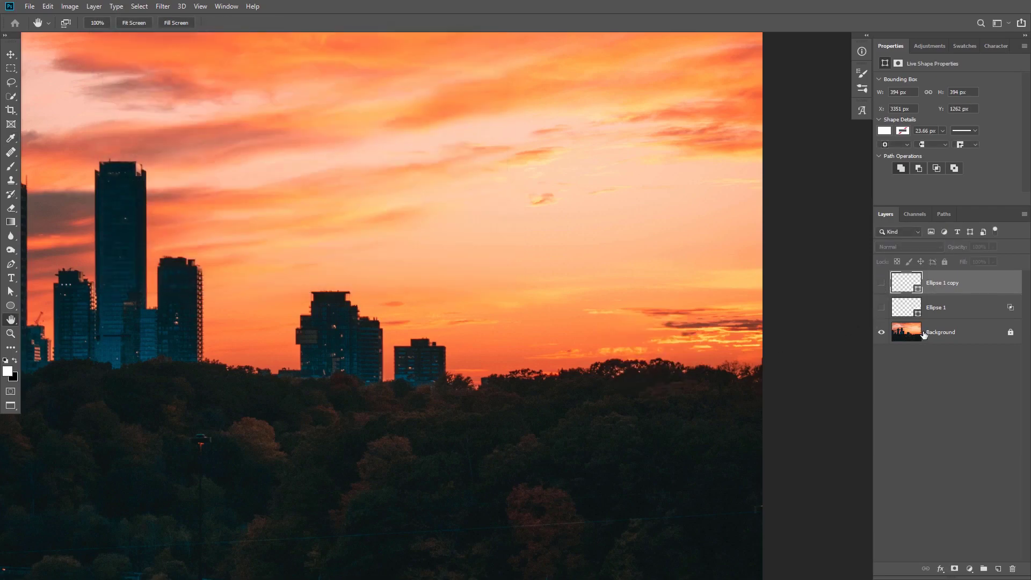
left_click(974, 335)
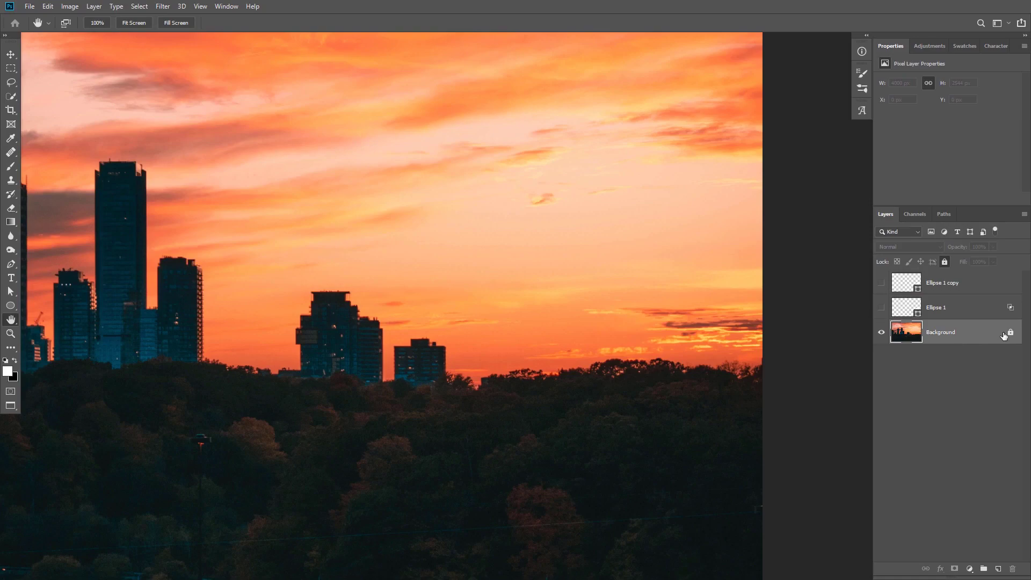
left_click(139, 6)
Start a Color Range selection with a grayscale selection preview.
left_click(172, 110)
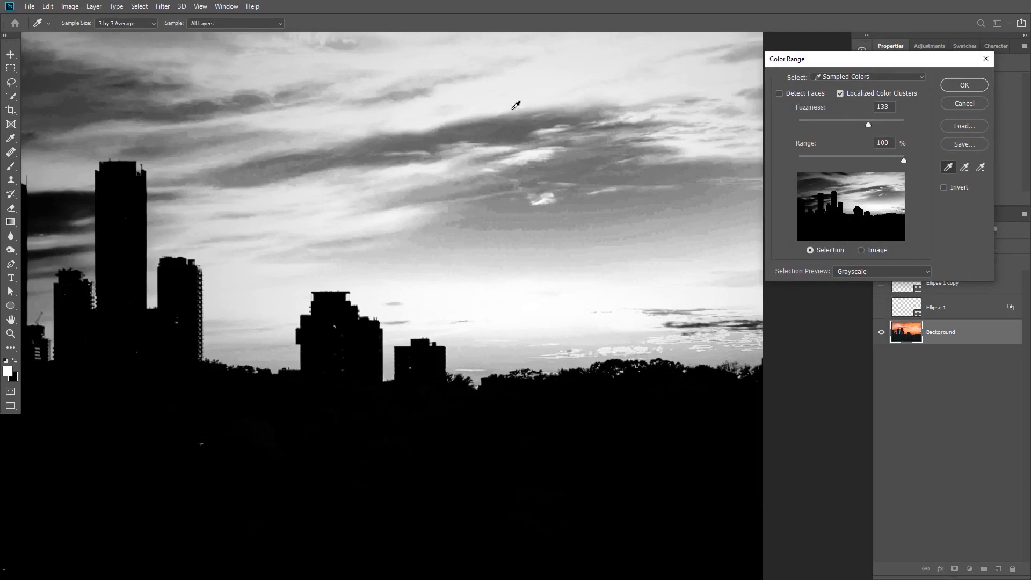
left_click(859, 272)
left_click(857, 283)
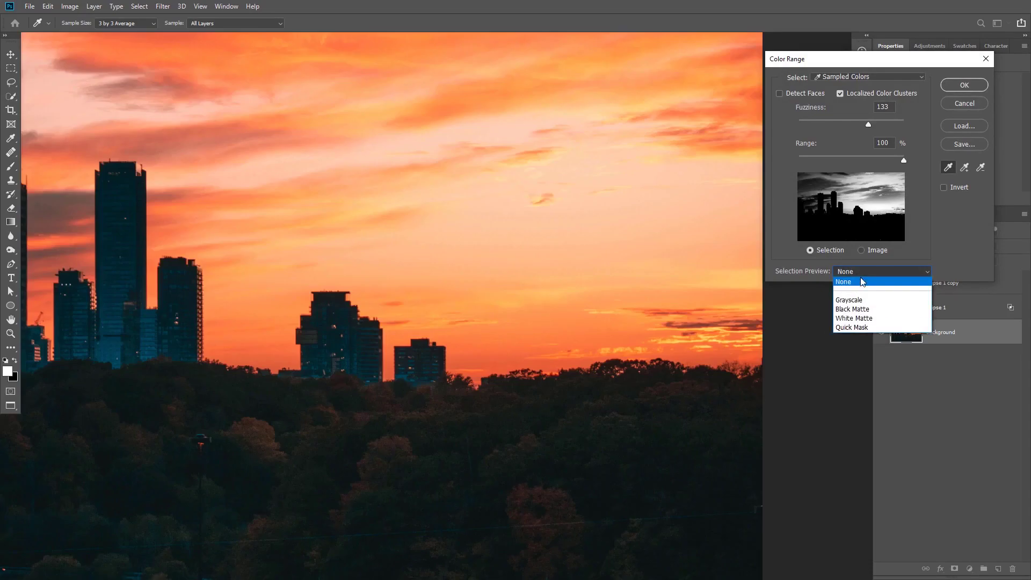
left_click(863, 300)
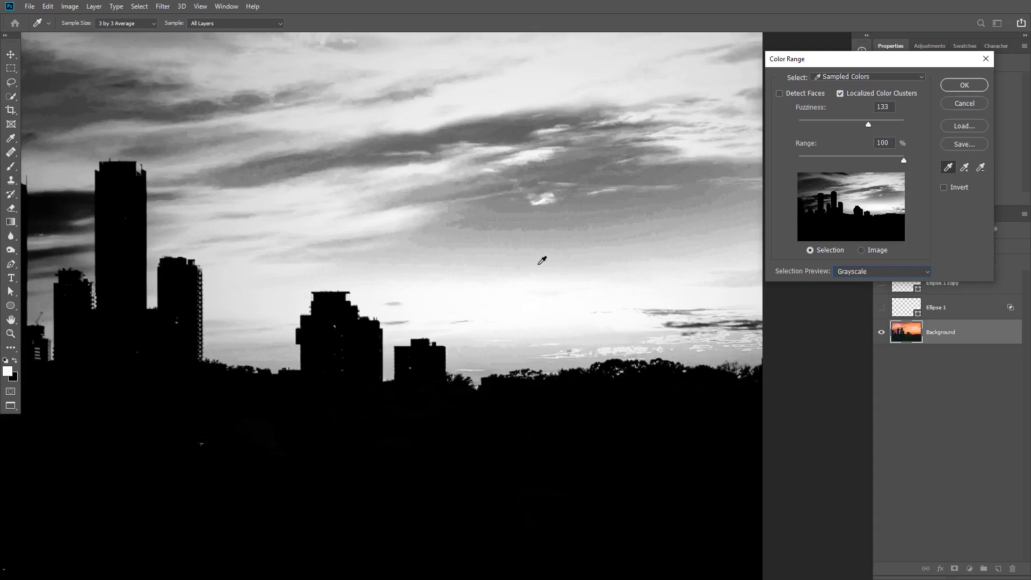
Sample several bright sky tones, set Fuzziness to 117, and apply the sky selection.
left_click(539, 243)
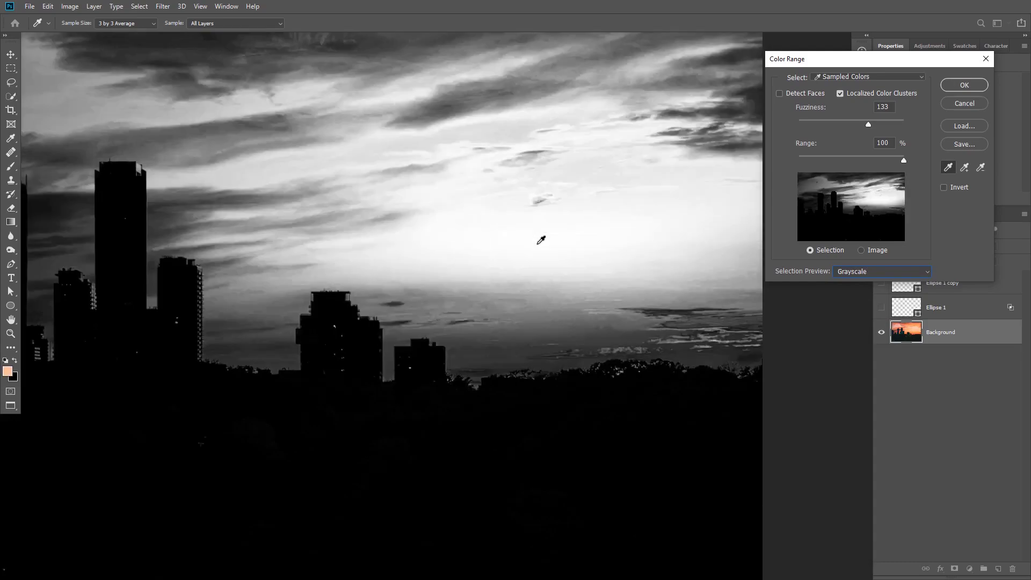
left_click(489, 250, "shift")
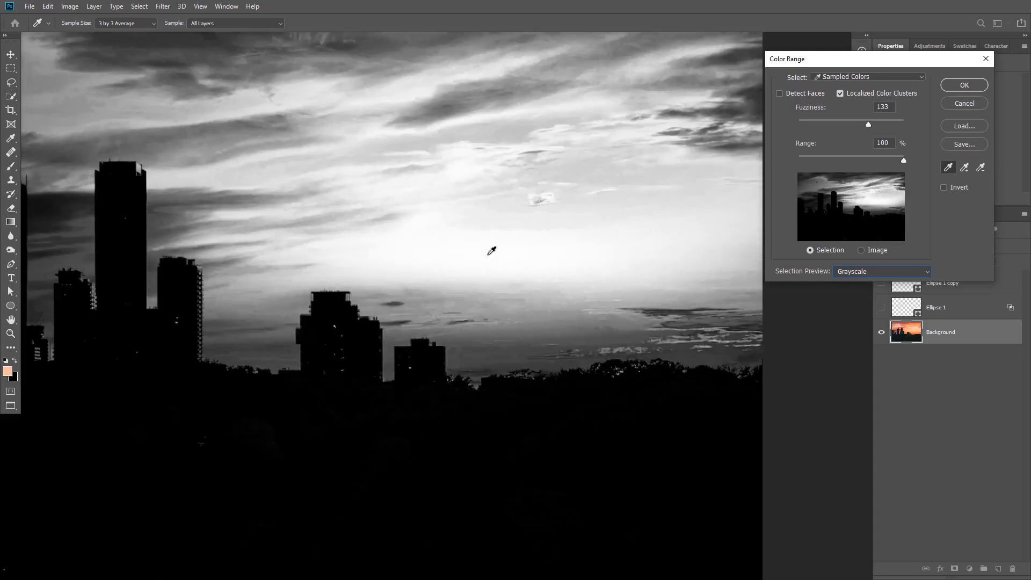
left_click(524, 288, "shift")
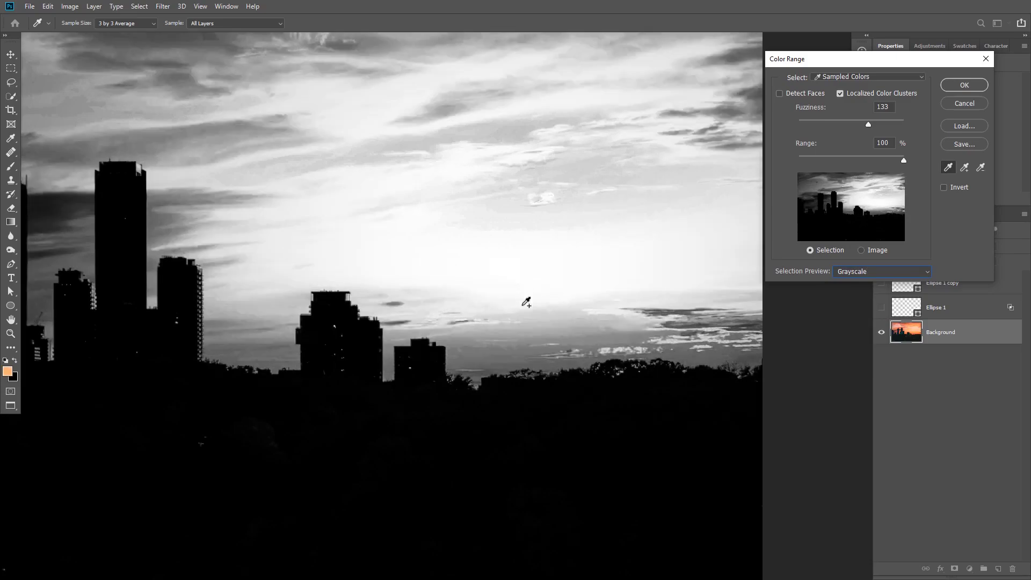
left_click(533, 320, "shift")
left_click(523, 346, "shift")
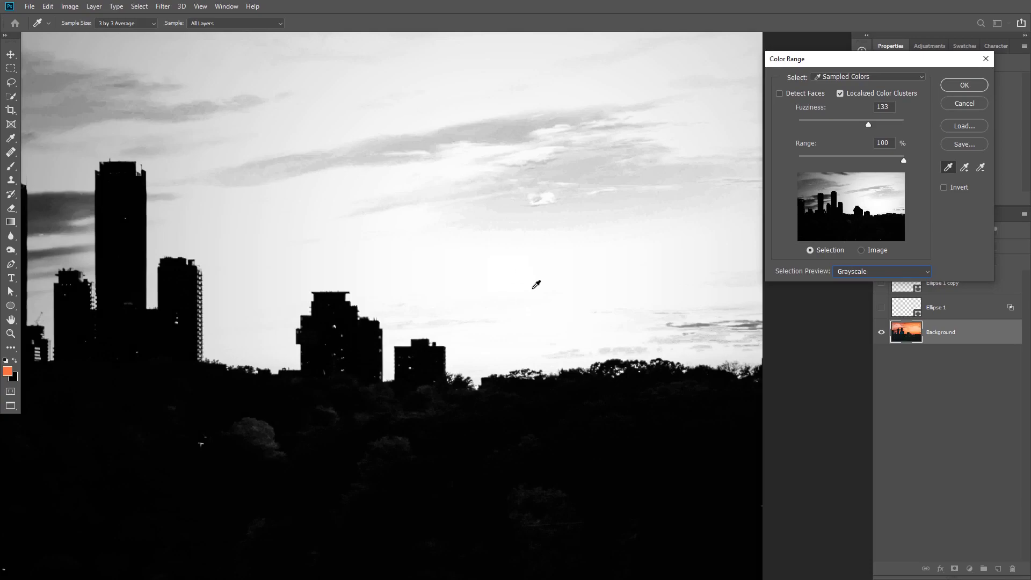
left_click(543, 290)
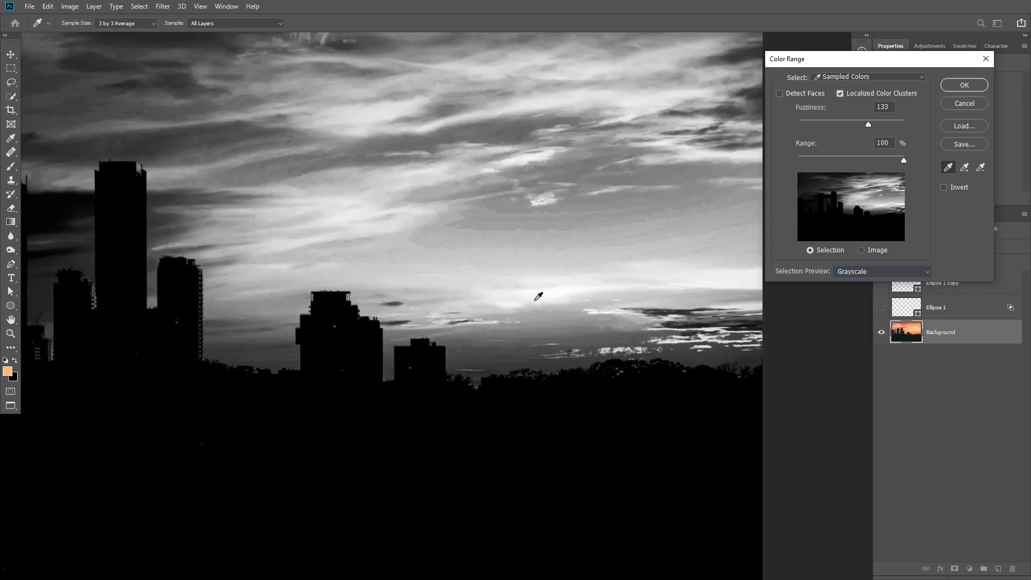
left_click(534, 306)
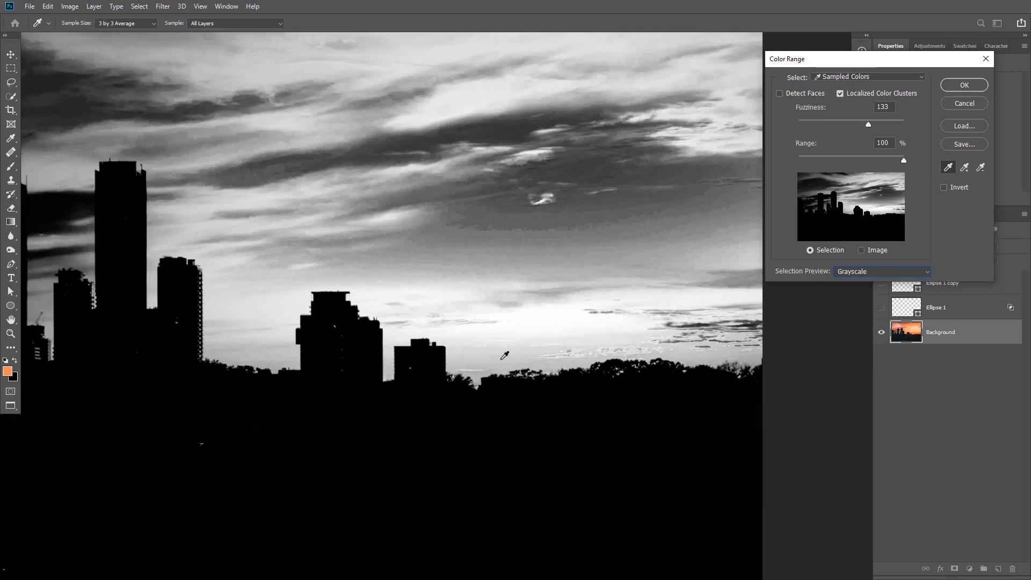
mouse_move(867, 124)
left_mouse_down()
mouse_move(835, 128)
mouse_move(862, 130)
left_mouse_up()
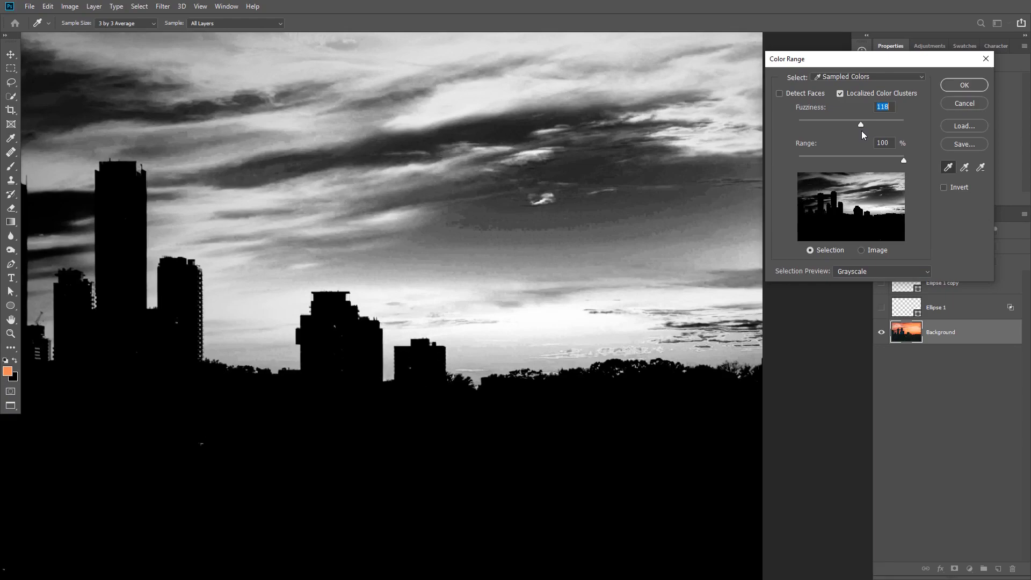
left_click(963, 86)
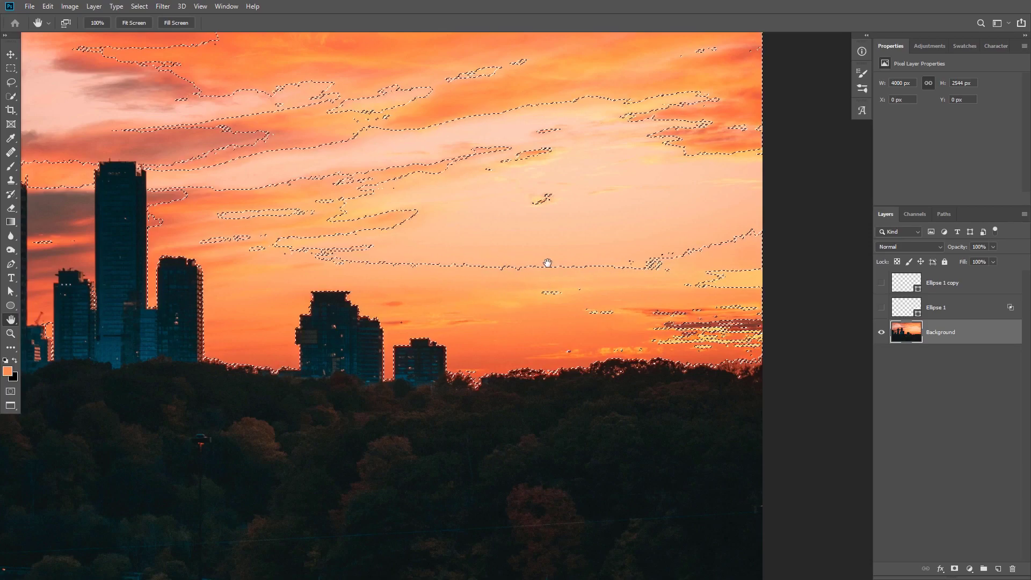
Show Ellipse 1 copy and mask it with the sky selection so cloud streaks cross it.
left_click(883, 283)
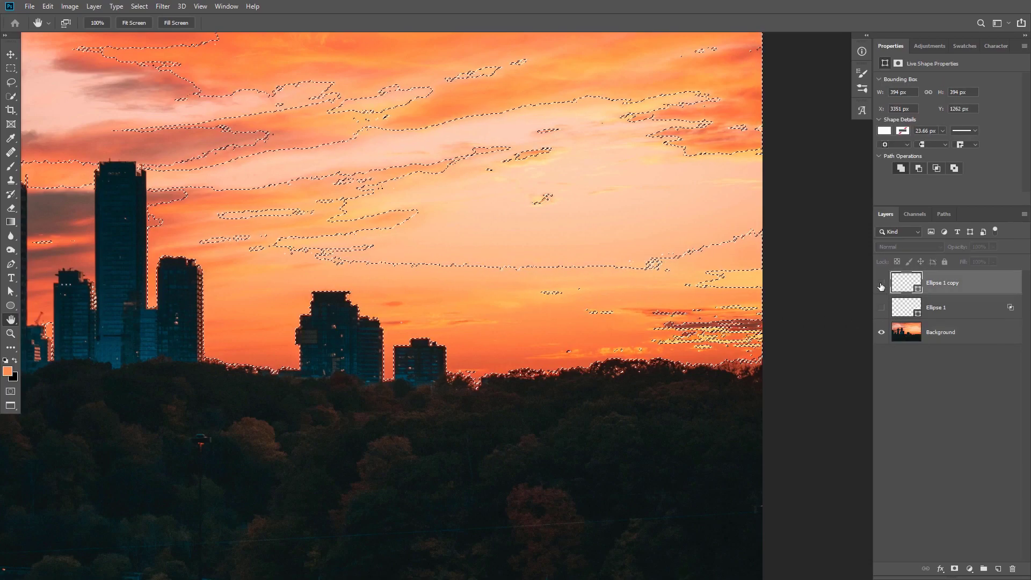
left_click(882, 283)
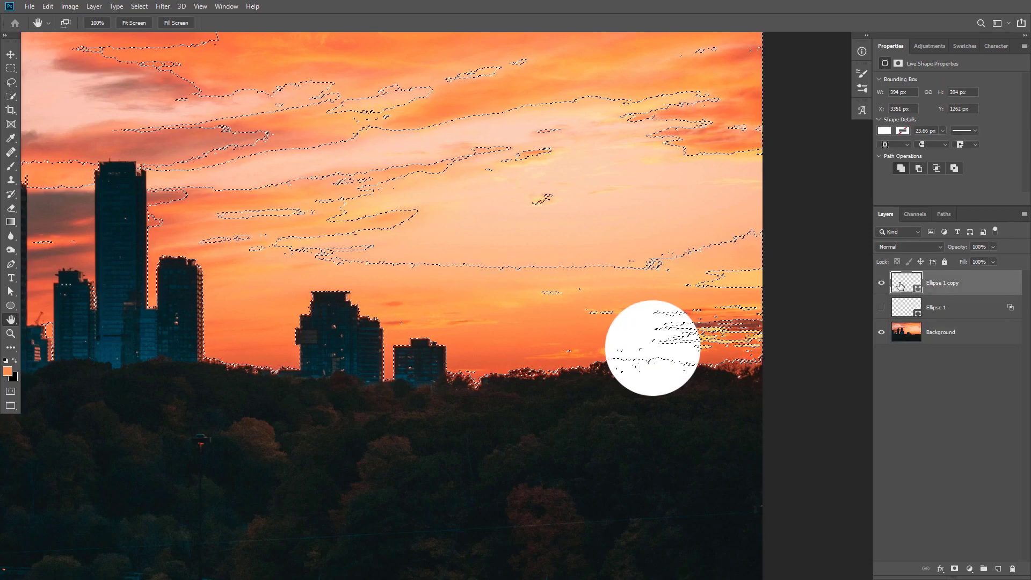
left_click(954, 568)
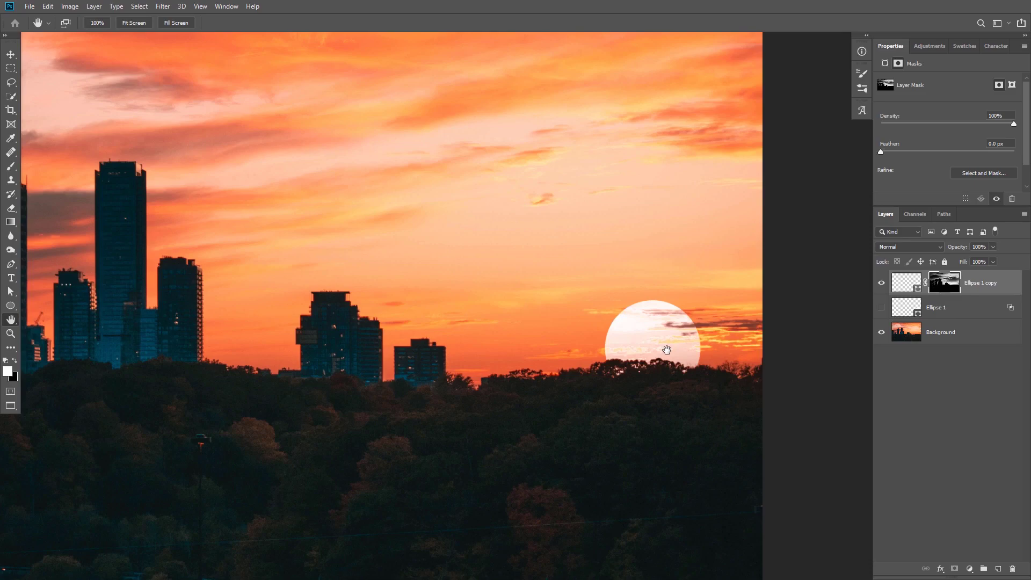
key("v")
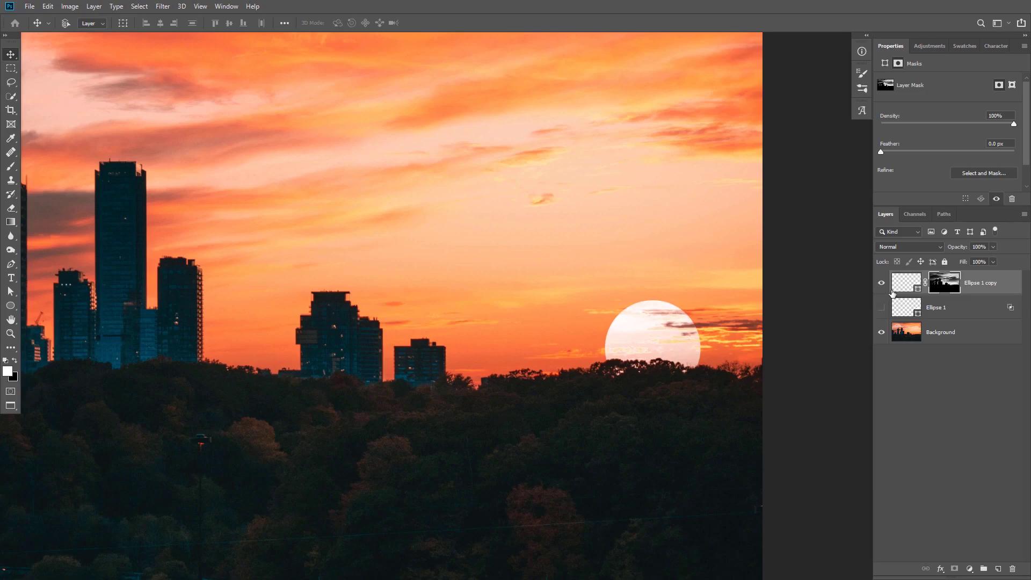
left_click_drag(664, 342, 555, 271)
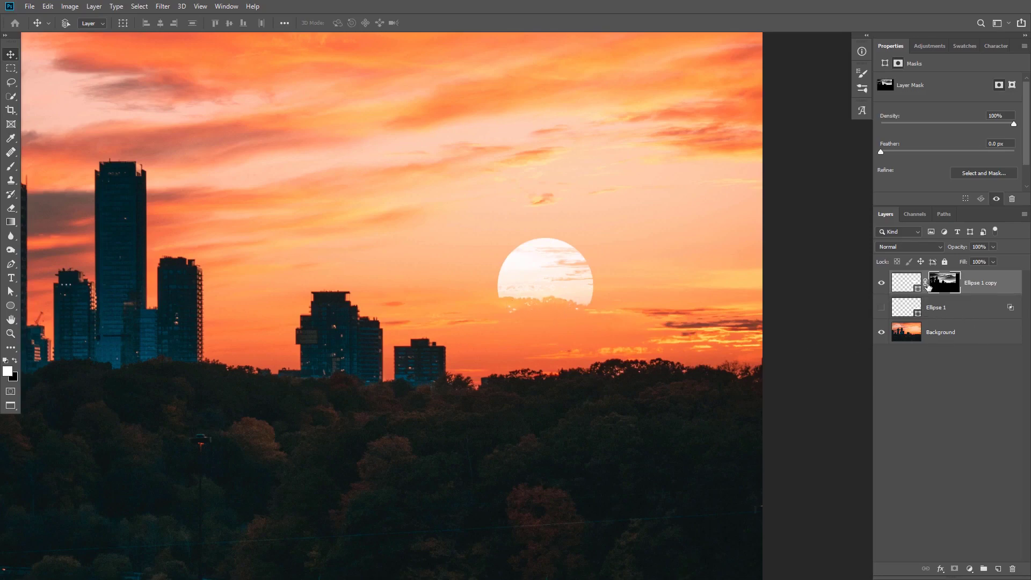
left_click_drag(593, 252, 700, 314)
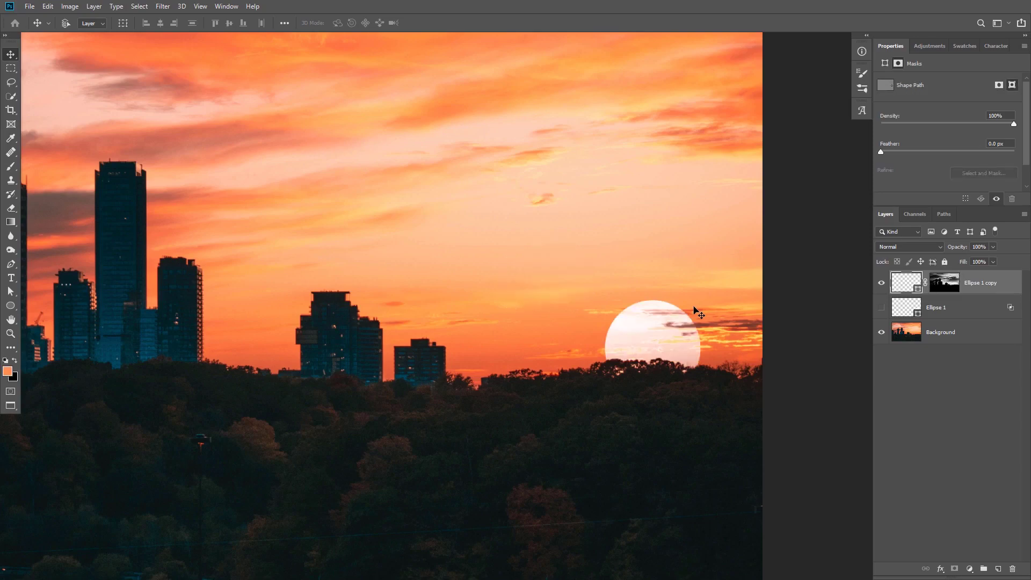
left_click(923, 285)
left_click(926, 284)
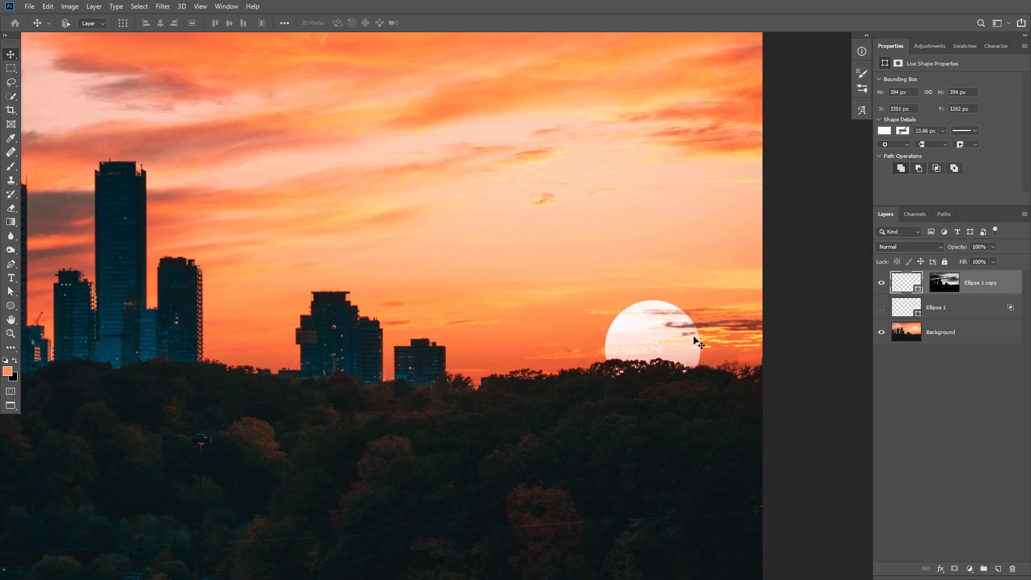
left_click_drag(647, 341, 524, 292)
key("ctrl+z")
left_click(946, 285)
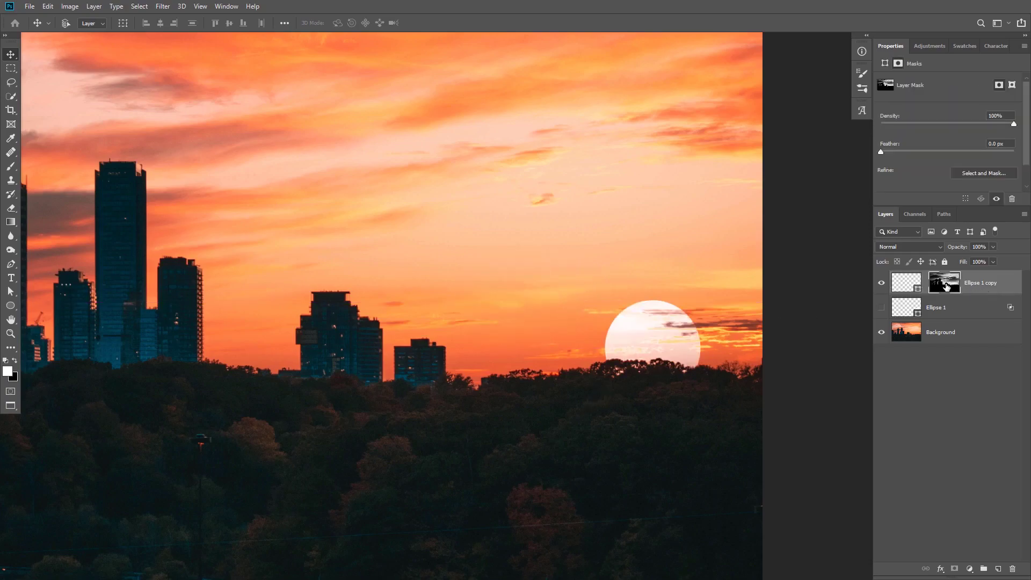
left_click(946, 286, "alt")
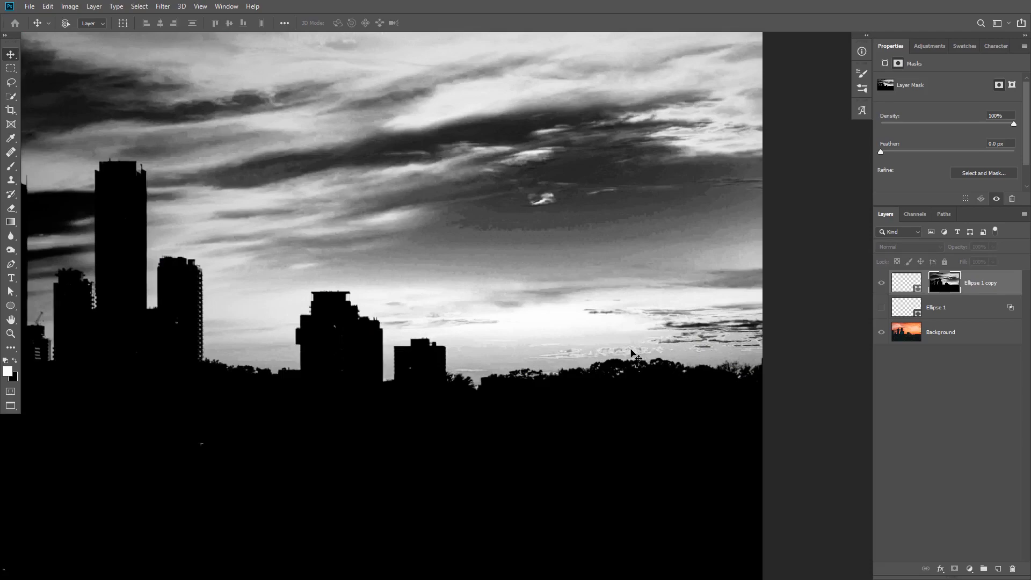
Return to the colour view and select the Ellipse 1 sun layer.
left_click(942, 293, "alt")
left_click_drag(881, 282, 885, 302)
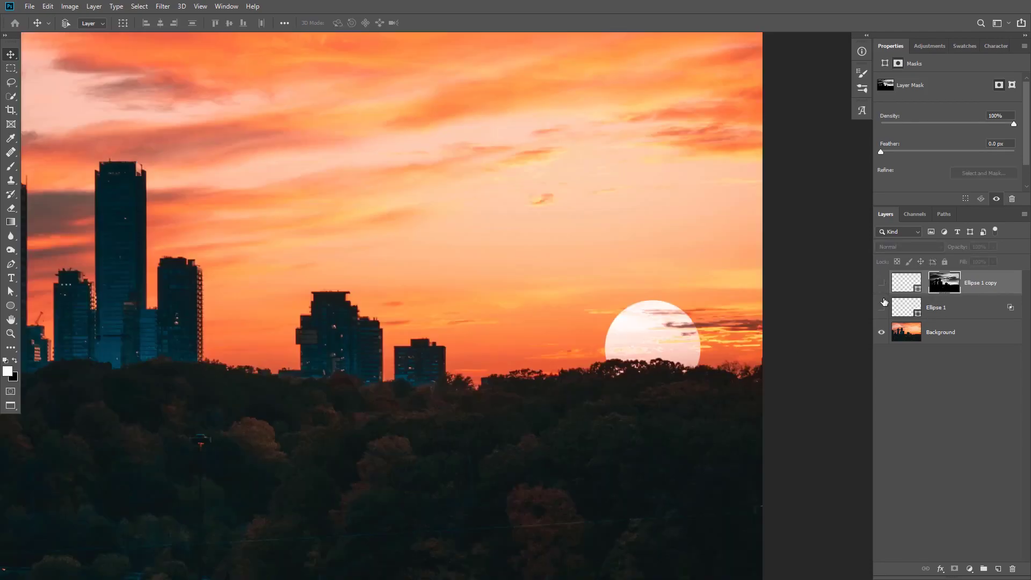
left_click(881, 307)
left_click(881, 307)
left_click(958, 315)
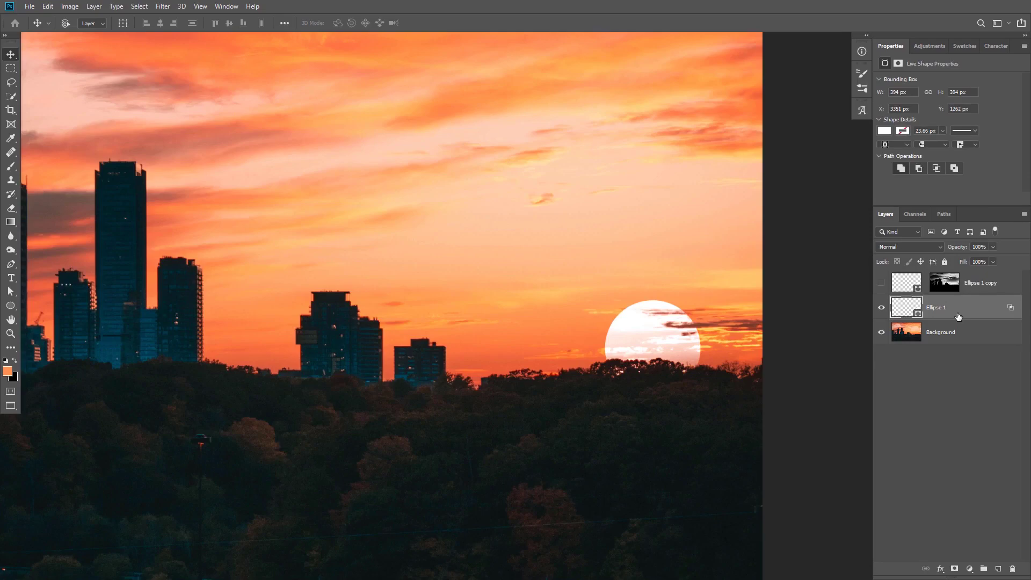
Add an Outer Glow to Ellipse 1 with a light peach glow colour.
double_click(982, 312)
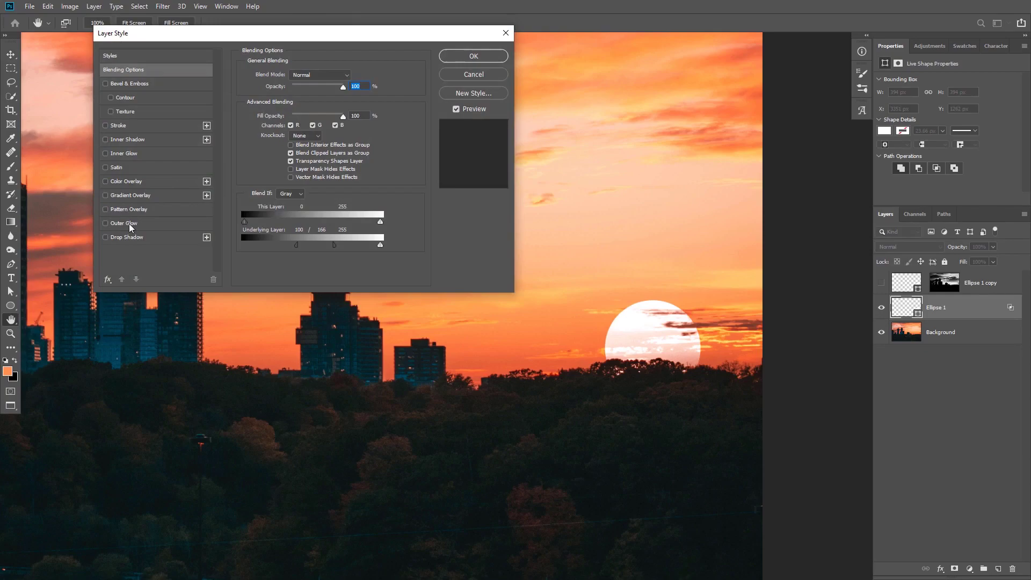
left_click(130, 224)
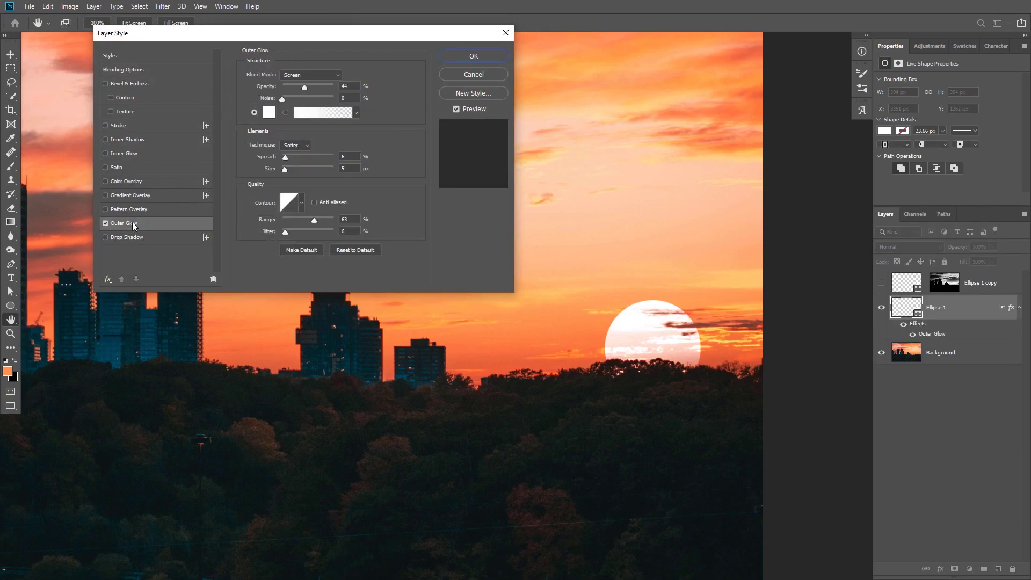
left_click(269, 114)
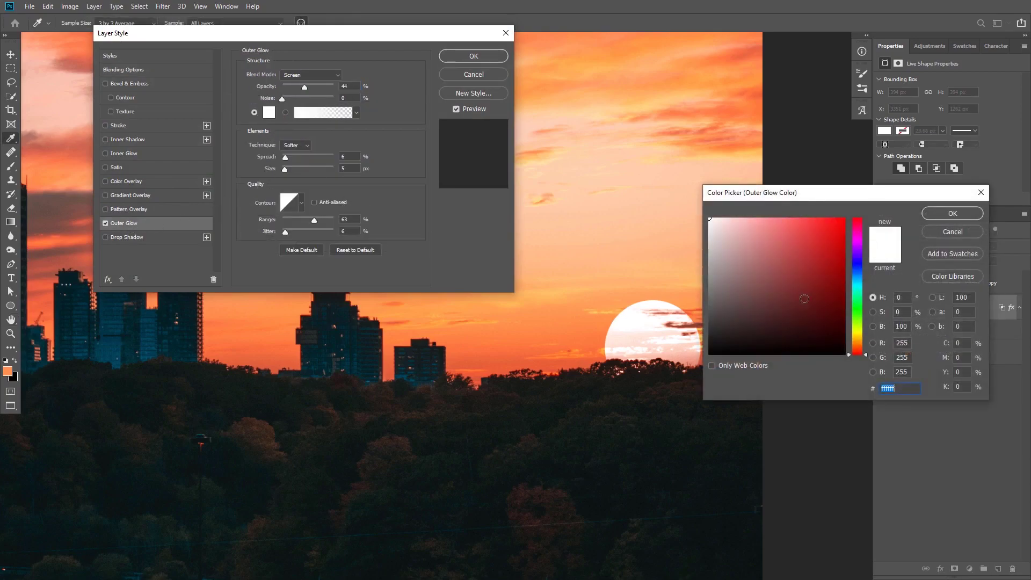
left_click_drag(849, 352, 856, 343)
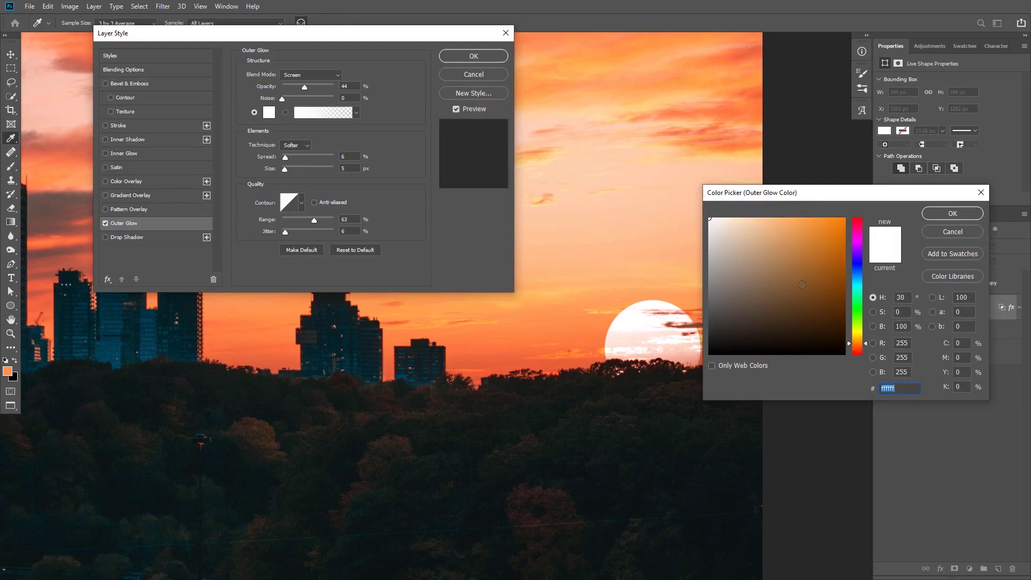
left_click(739, 223)
left_click(742, 216)
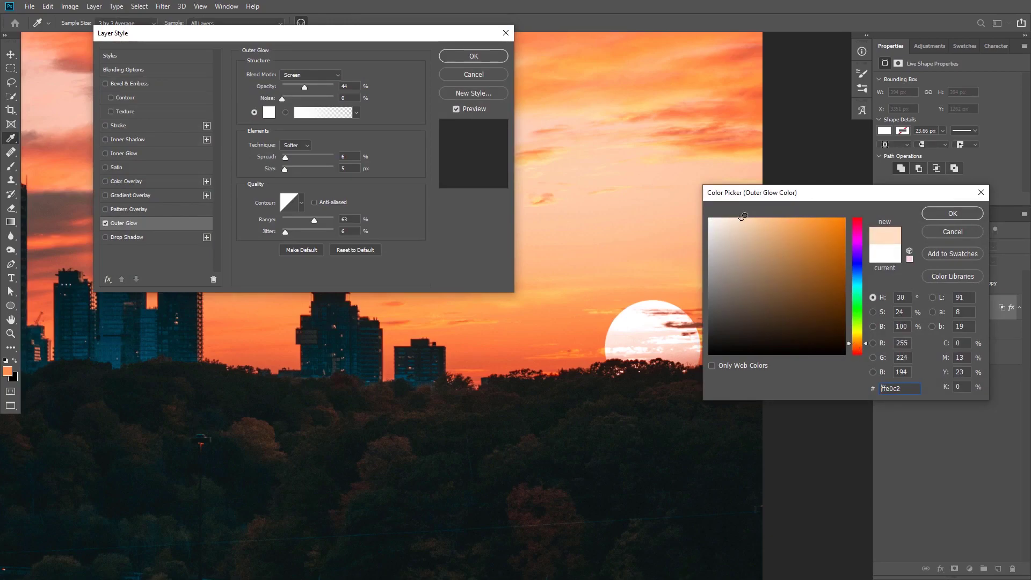
left_click(952, 213)
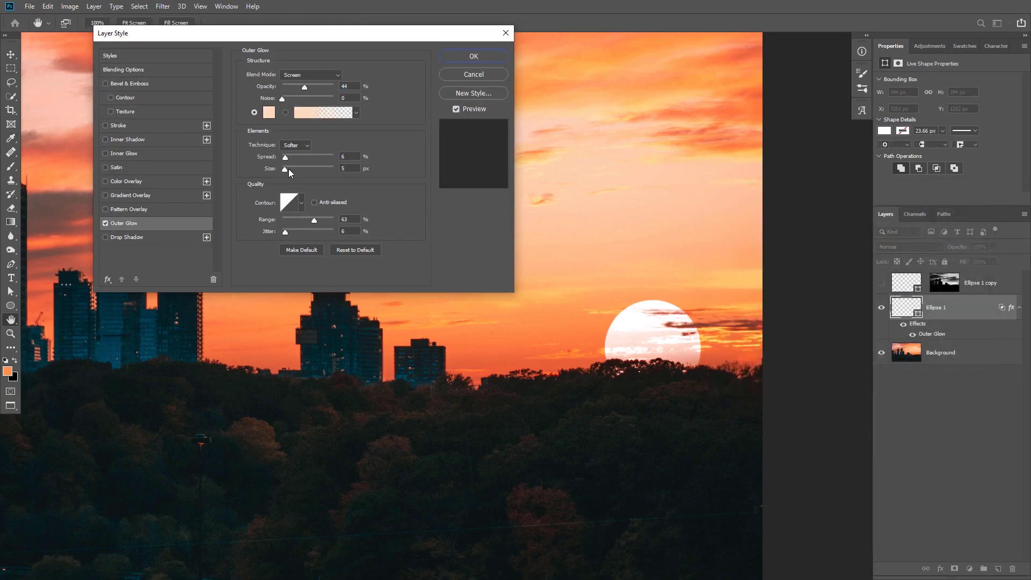
Widen and strengthen the glow and make its peach colour more saturated.
left_click_drag(288, 169, 309, 171)
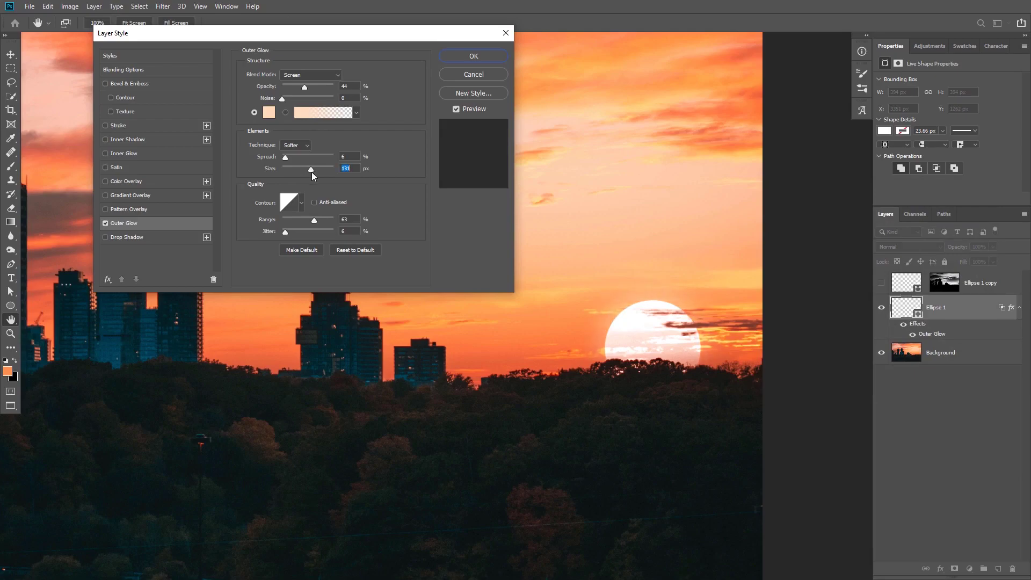
left_click_drag(307, 86, 324, 87)
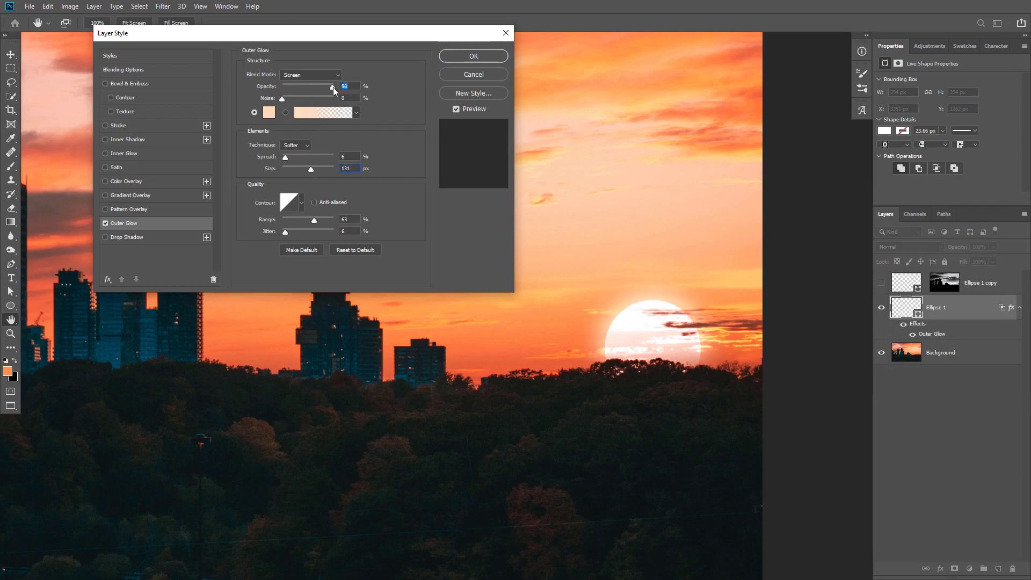
left_click(268, 112)
left_click(761, 218)
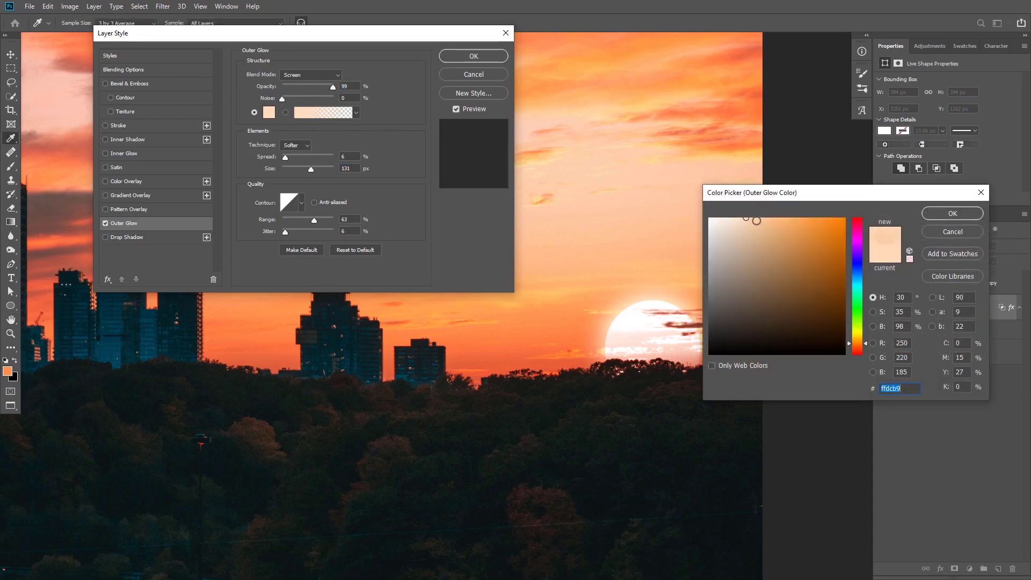
left_click(933, 208)
left_click(456, 109)
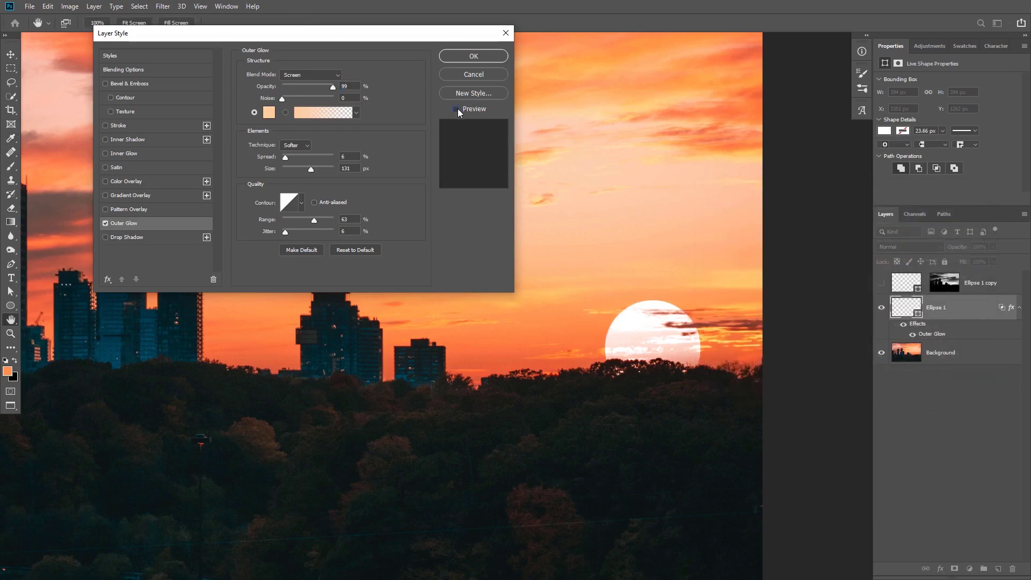
left_click(456, 109)
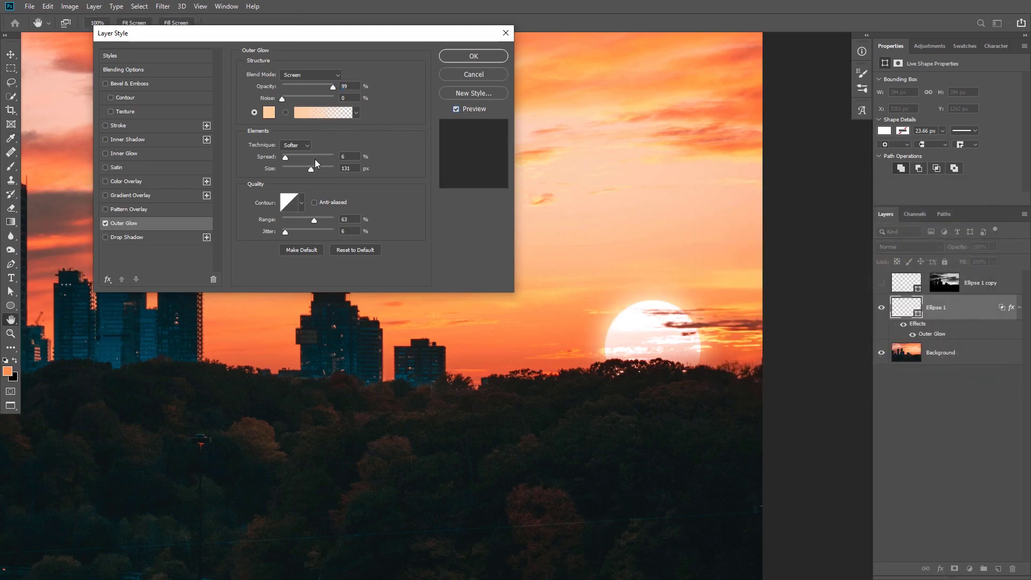
Set the glow to 237 px size, Screen blend mode and 72% opacity, and apply it.
left_click_drag(323, 171, 333, 171)
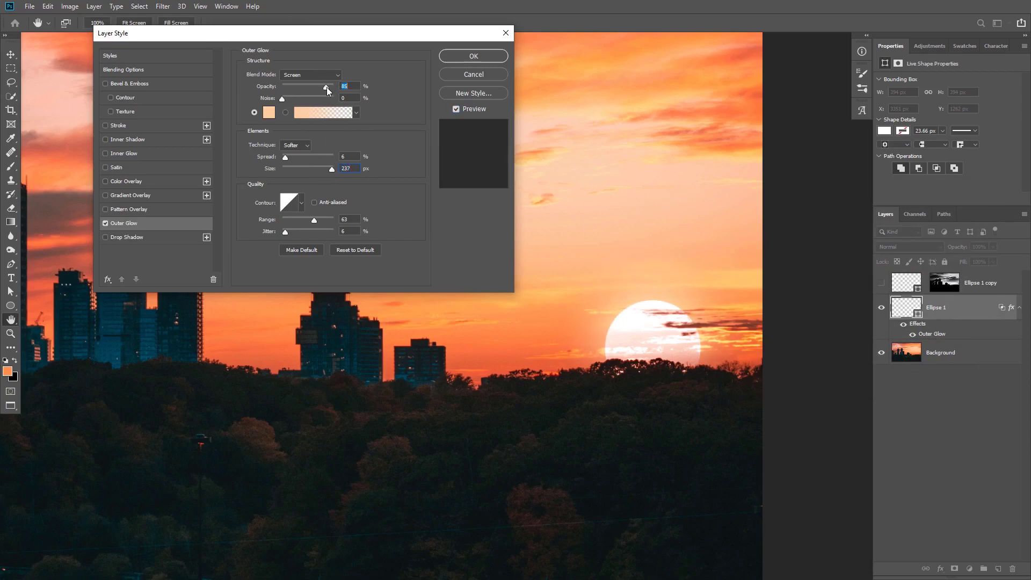
left_click(322, 75)
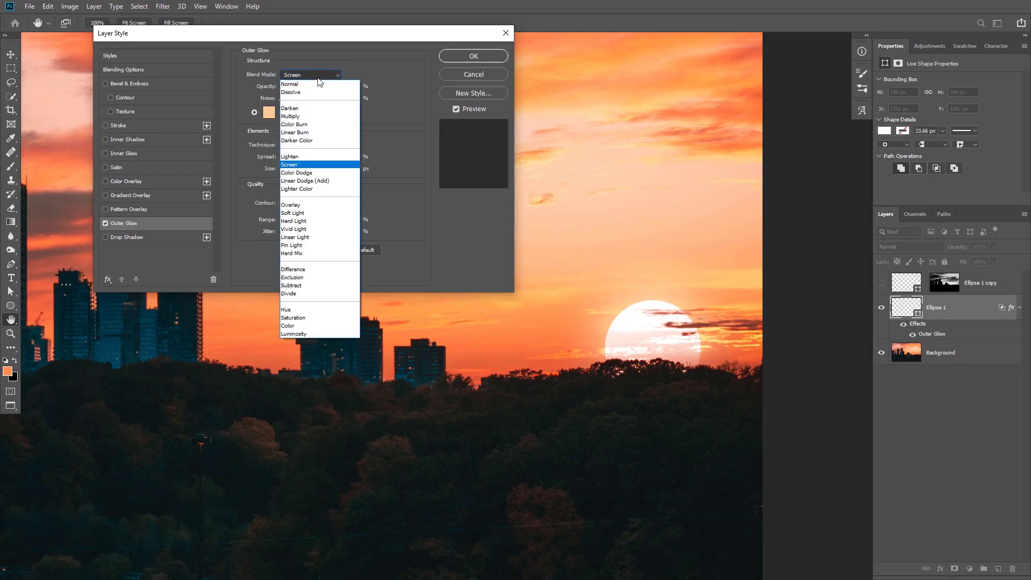
left_click(302, 81)
left_click(307, 75)
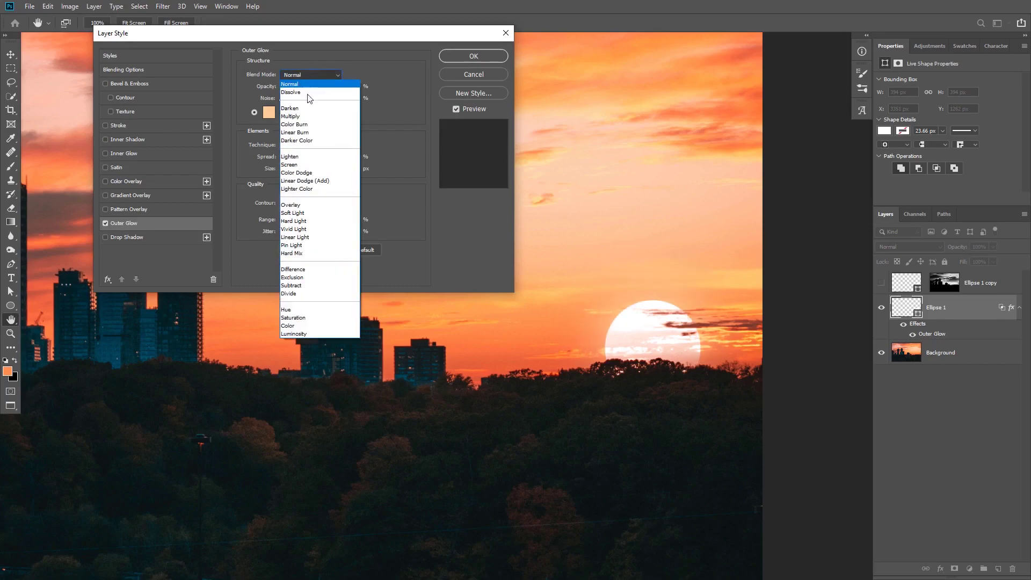
left_click(298, 162)
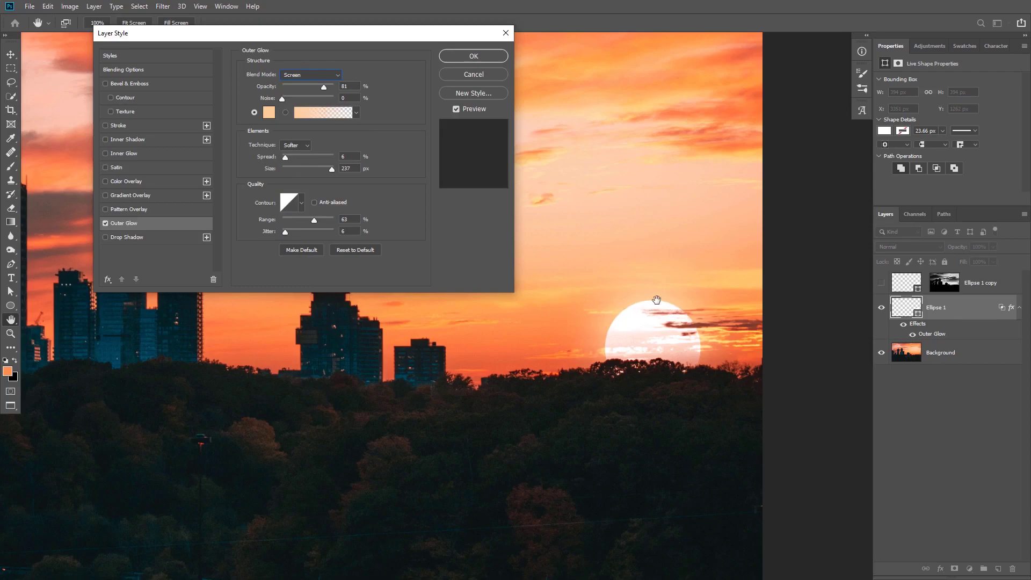
left_click(456, 109)
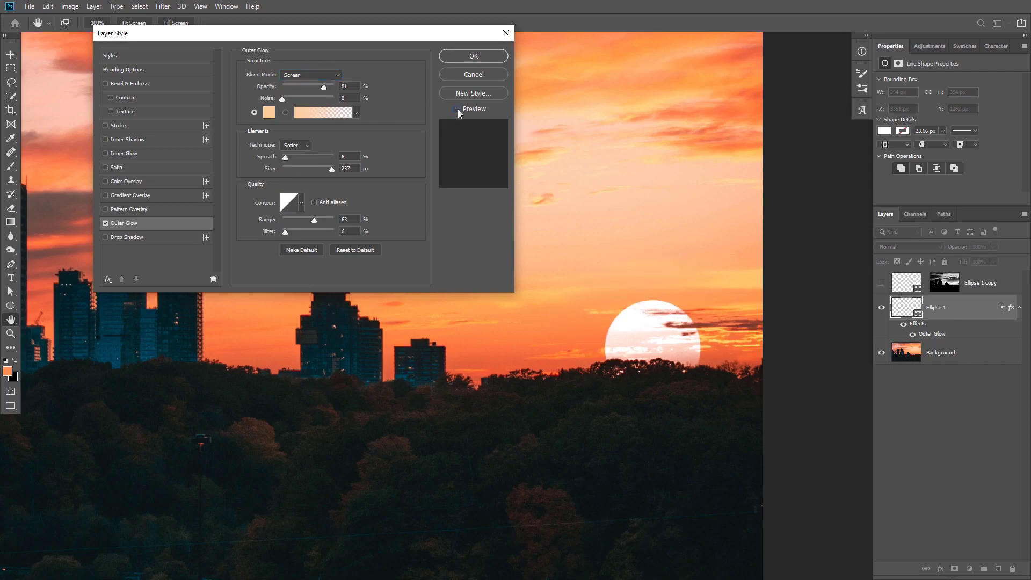
left_click(457, 109)
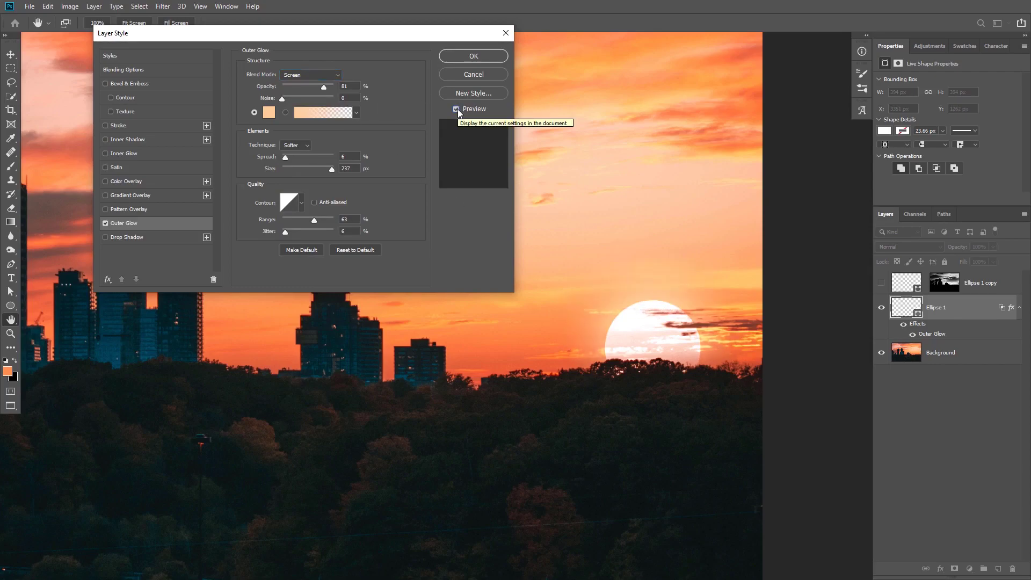
left_click_drag(323, 87, 320, 89)
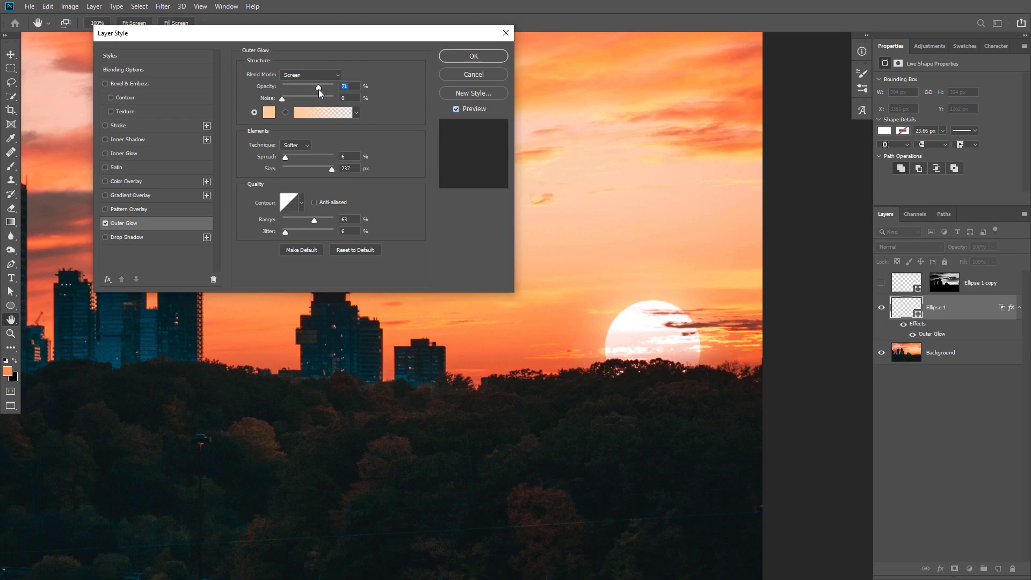
left_click(480, 58)
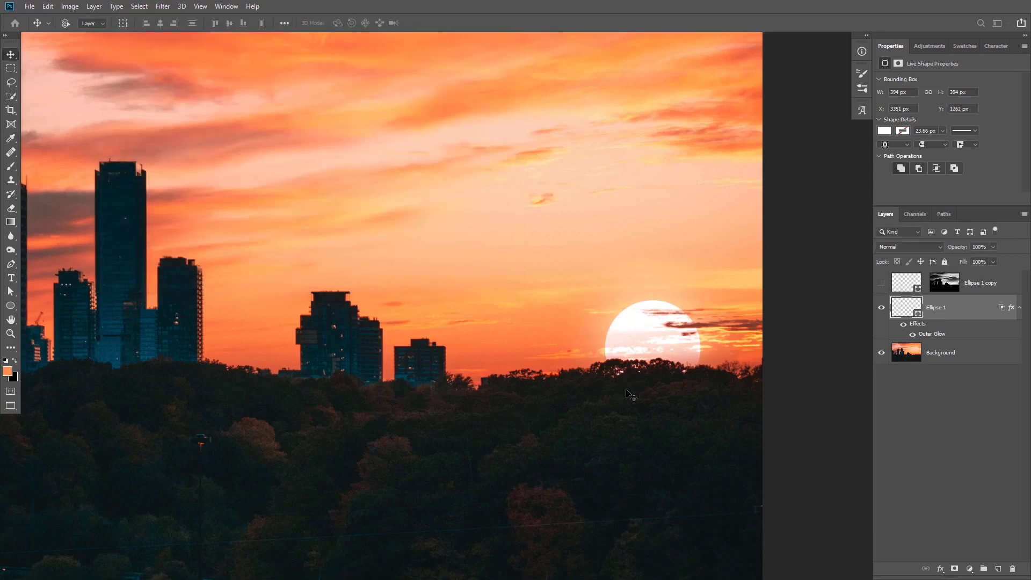
Zoom in on the sun and feather Ellipse 1's shape mask by 1.3 px.
key("h")
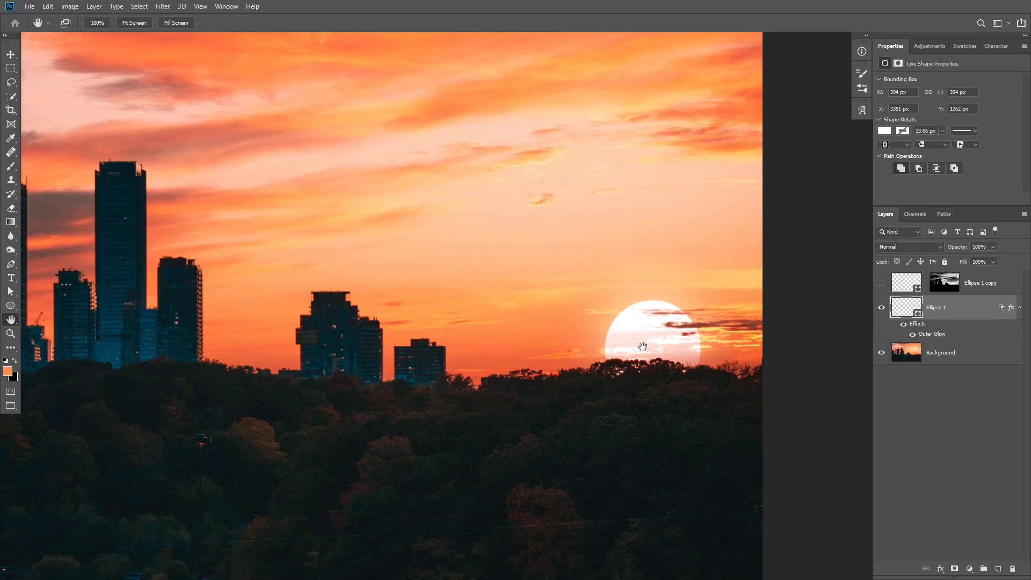
left_click_drag(670, 346, 589, 302)
key("ctrl+space")
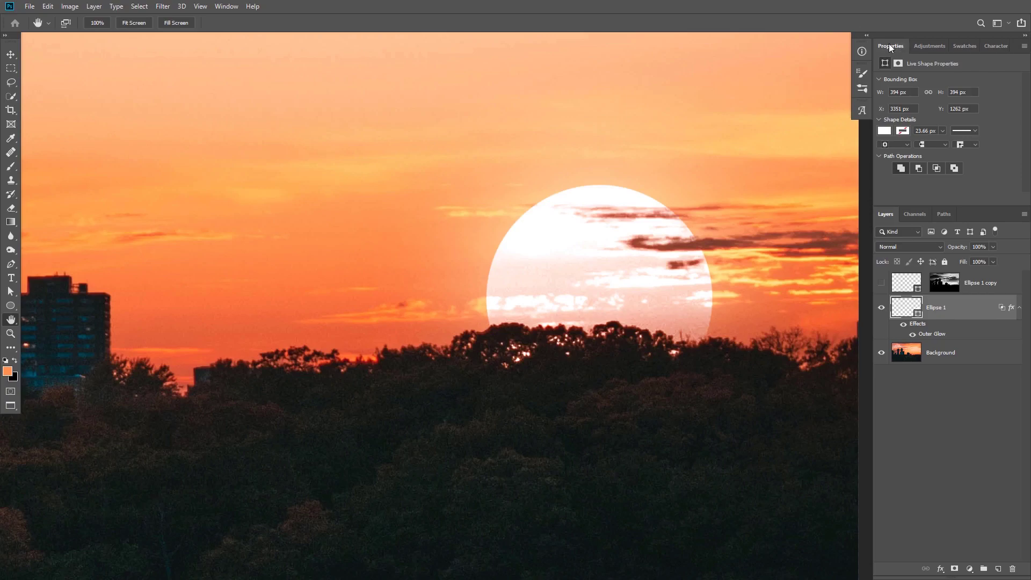
left_click(897, 62)
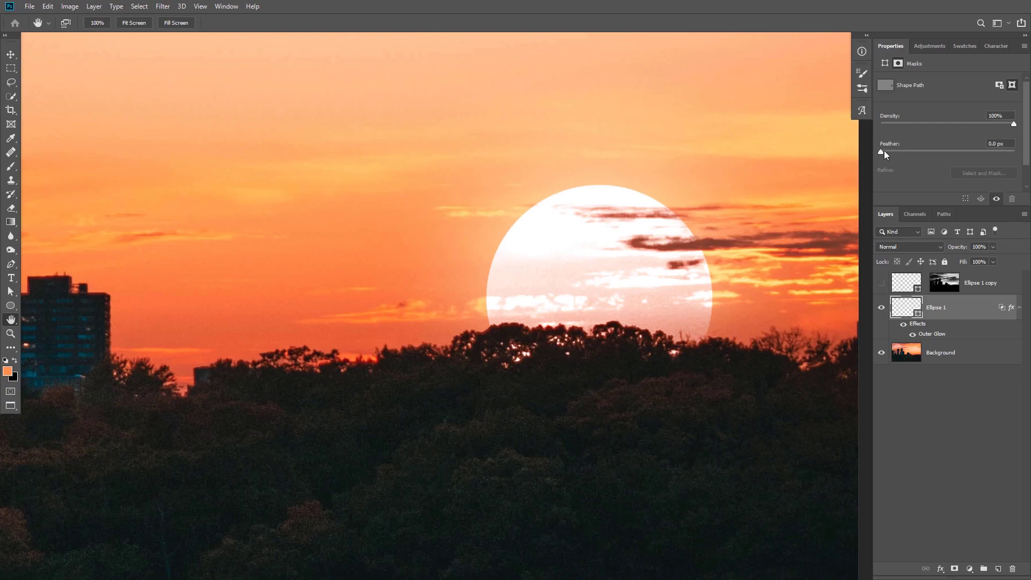
left_click_drag(883, 152, 893, 154)
left_click_drag(894, 152, 890, 151)
left_click(584, 279, "ctrl")
scroll(584, 279, "down", 3)
mouse_move(577, 293)
left_mouse_down()
mouse_move(645, 251)
mouse_move(595, 289)
left_mouse_up()
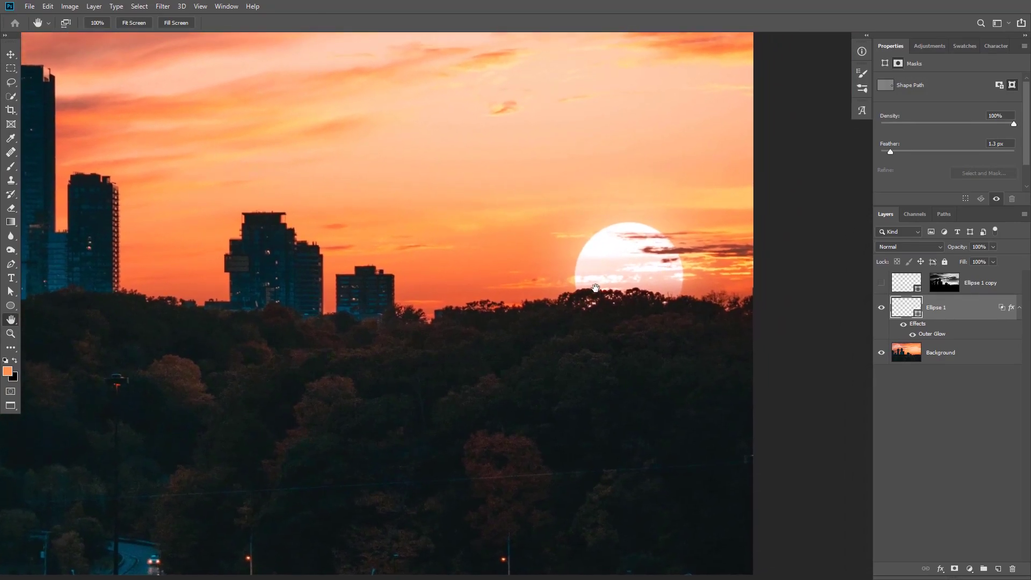
scroll(617, 293, "up", 1)
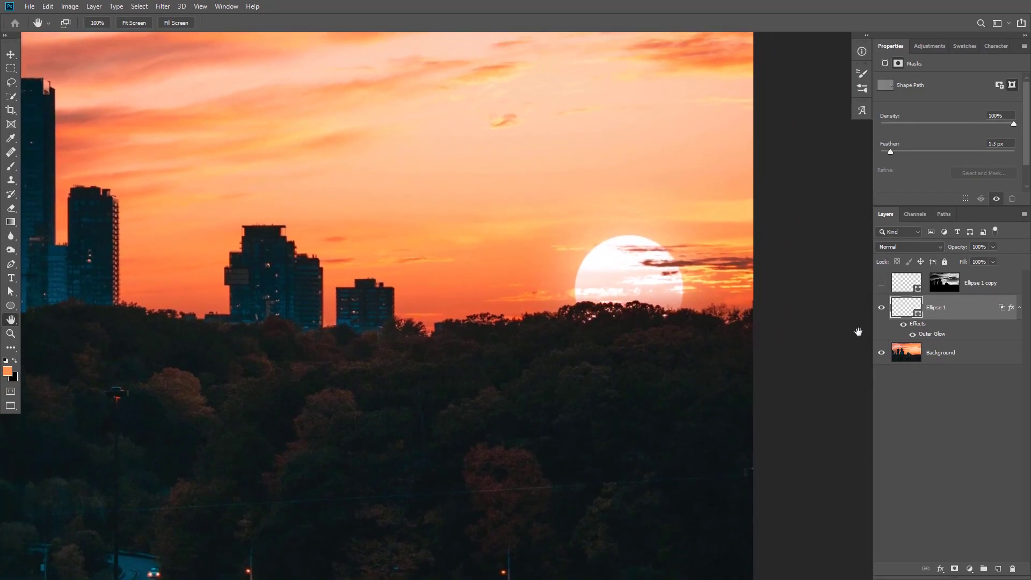
Add an orange #fc9754 Solid Color fill layer and set it to Color Dodge.
left_click(969, 568)
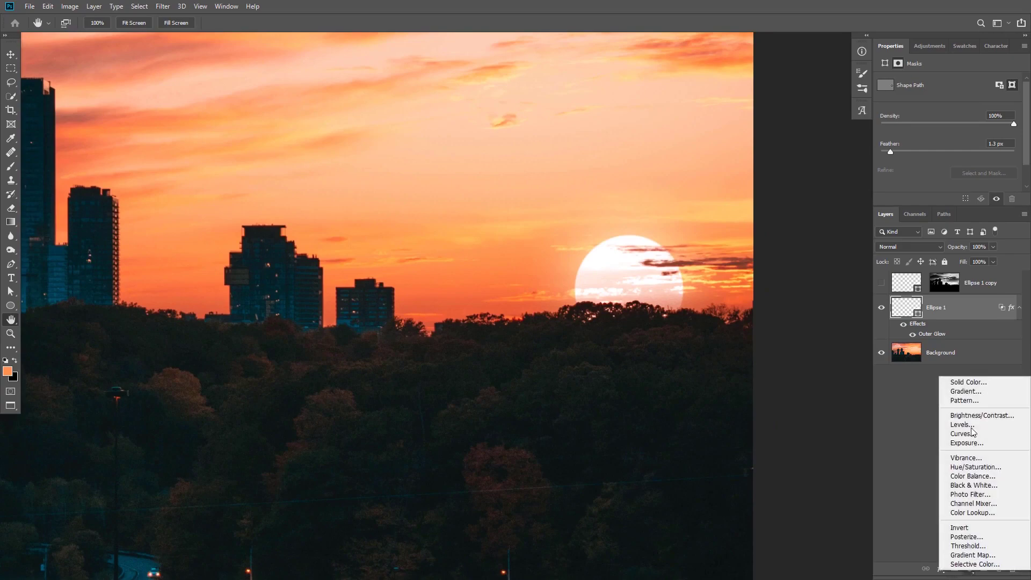
left_click(971, 383)
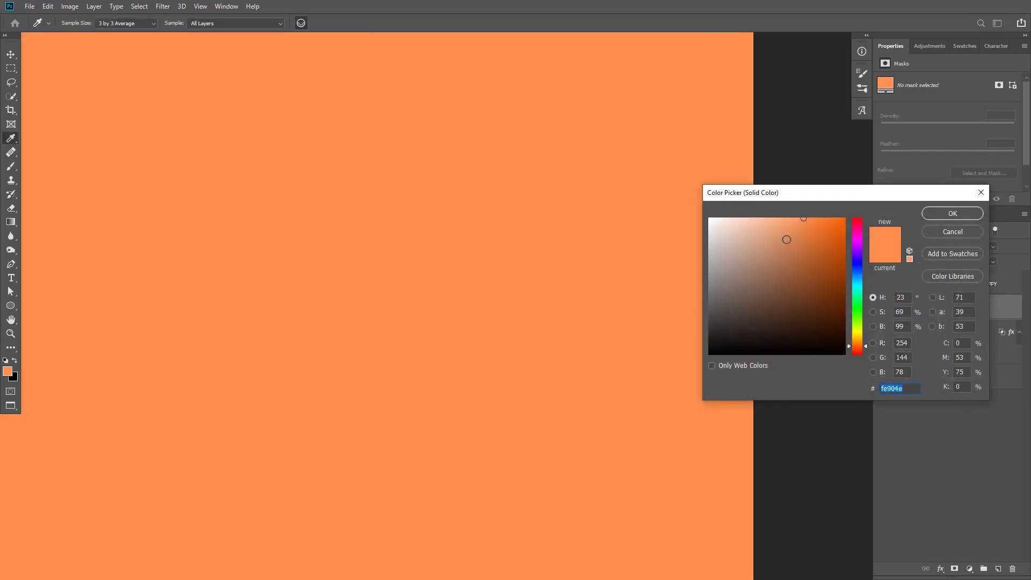
left_click_drag(804, 221, 801, 219)
left_click_drag(856, 350, 856, 350)
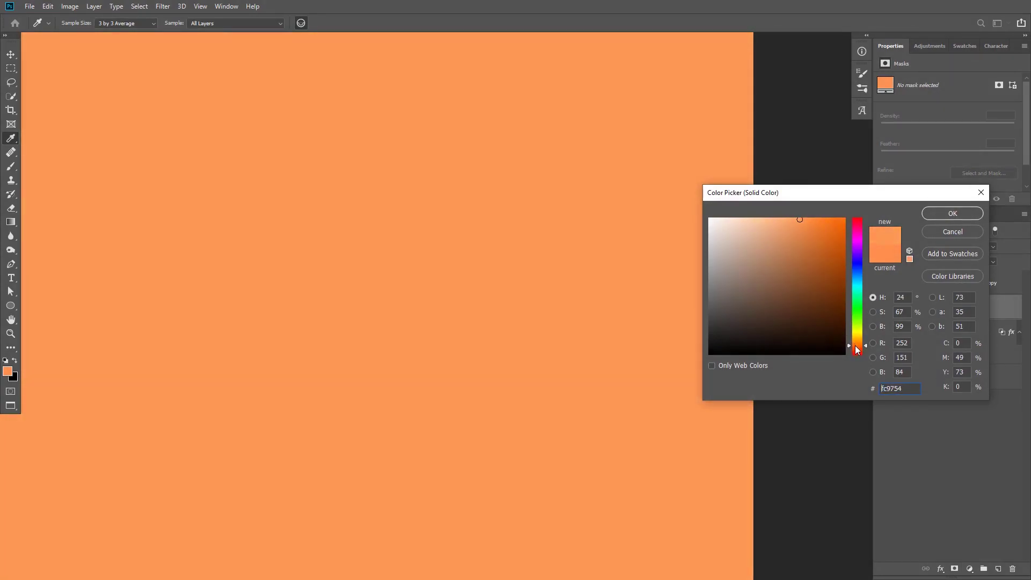
left_click(948, 215)
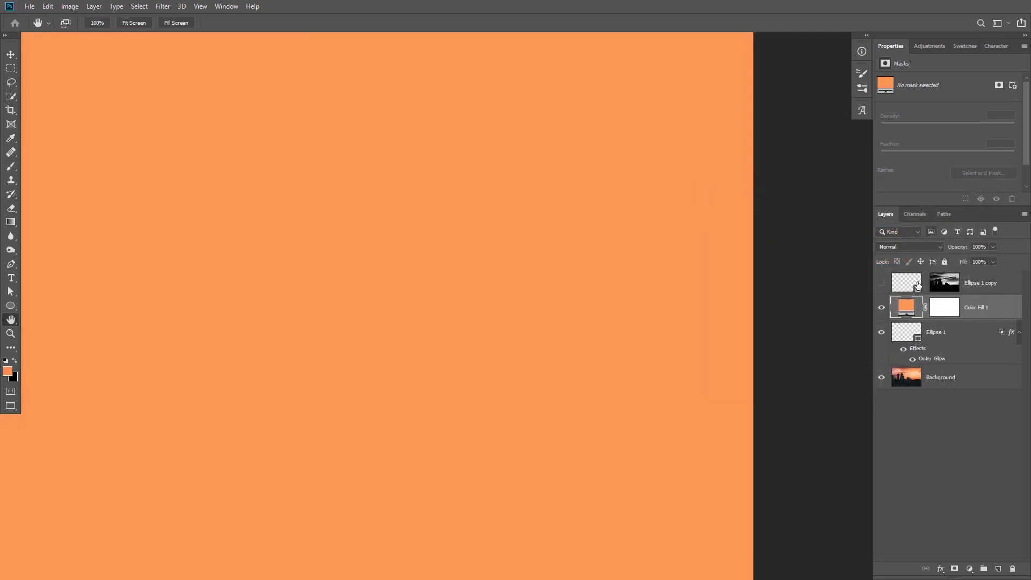
left_click(915, 245)
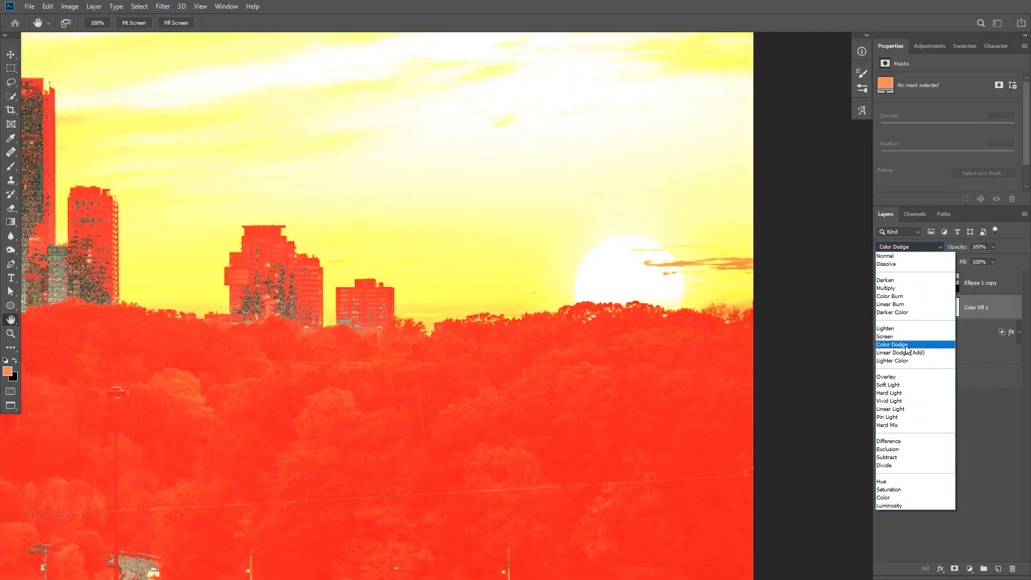
left_click(906, 345)
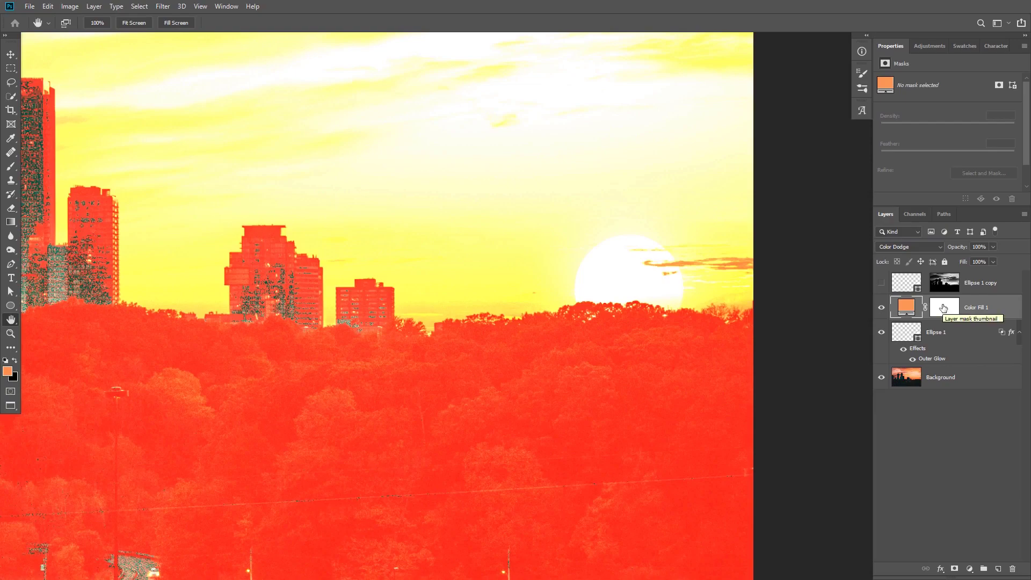
Invert the Color Fill 1 mask to black and set the brush to 40% opacity.
left_click(944, 308)
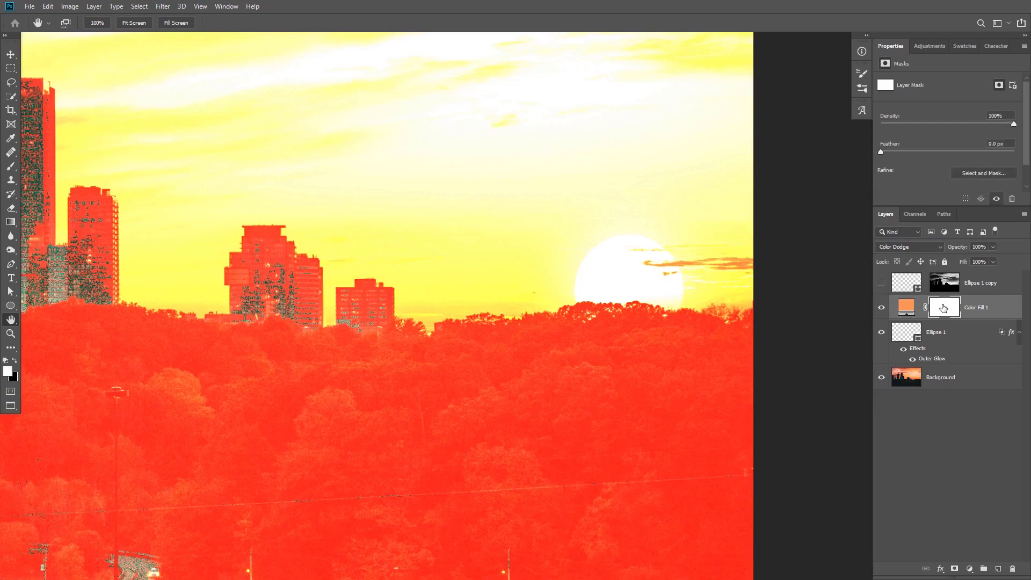
key("ctrl+i")
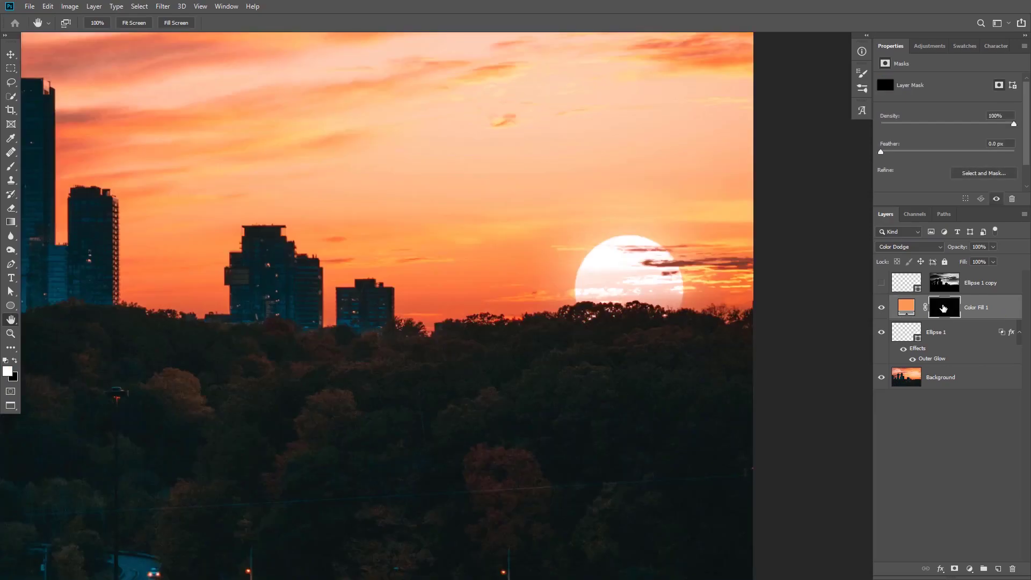
key("b")
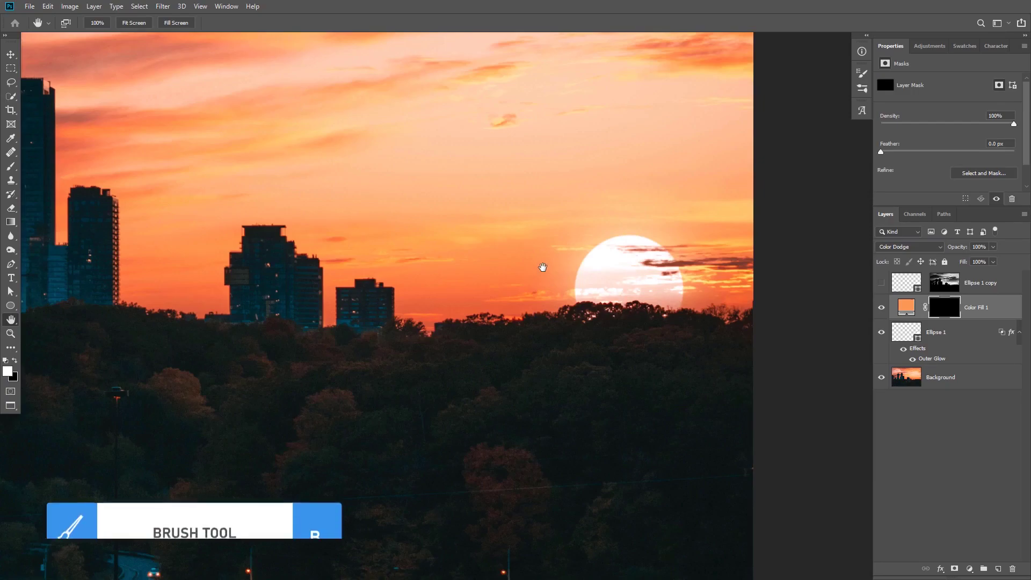
left_click_drag(593, 276, 531, 269)
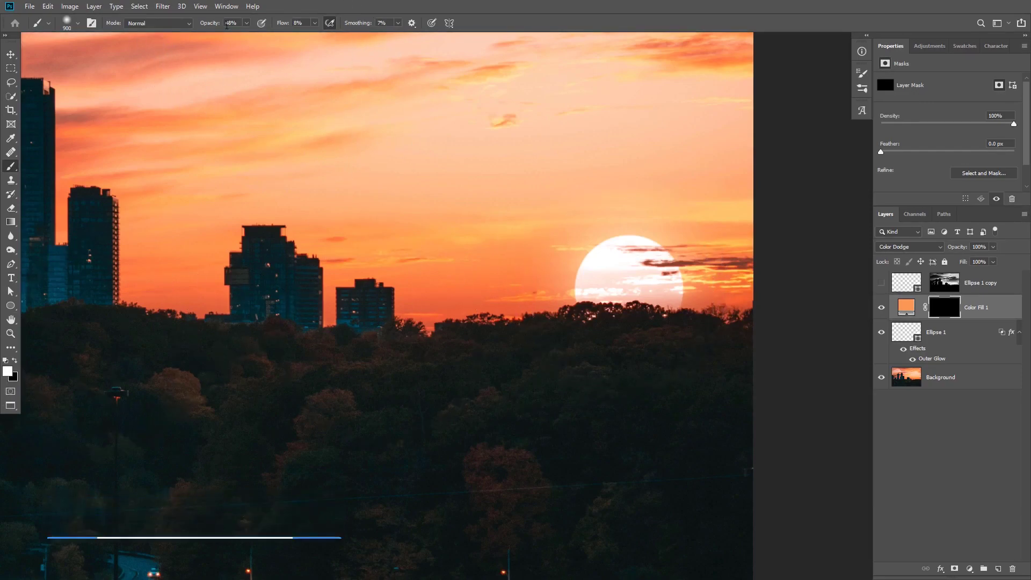
left_click_drag(209, 27, 204, 27)
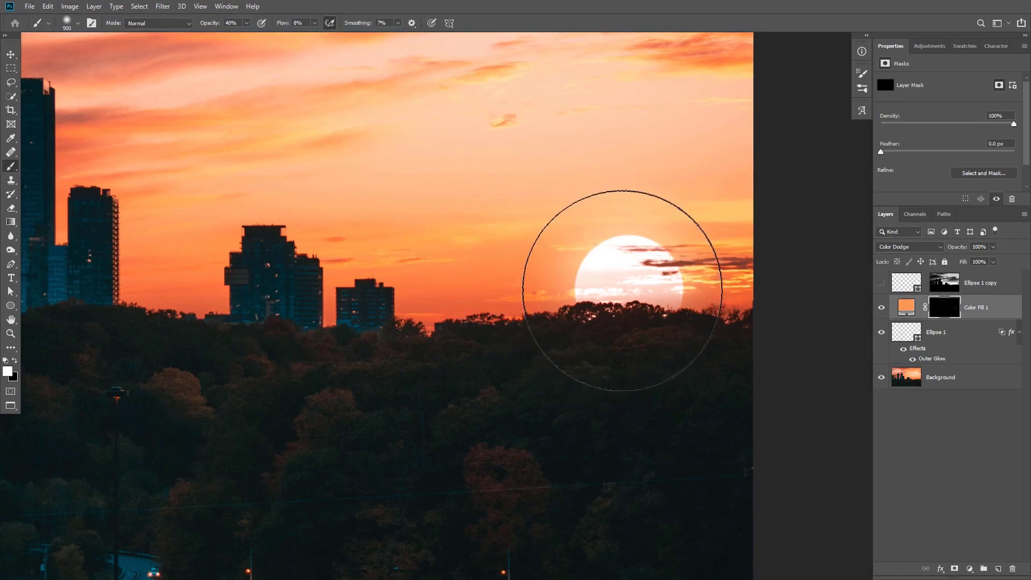
Paint warm glow around the sun at 13% flow and 771 px, then lower layer opacity to 79%.
left_click_drag(591, 307, 587, 295)
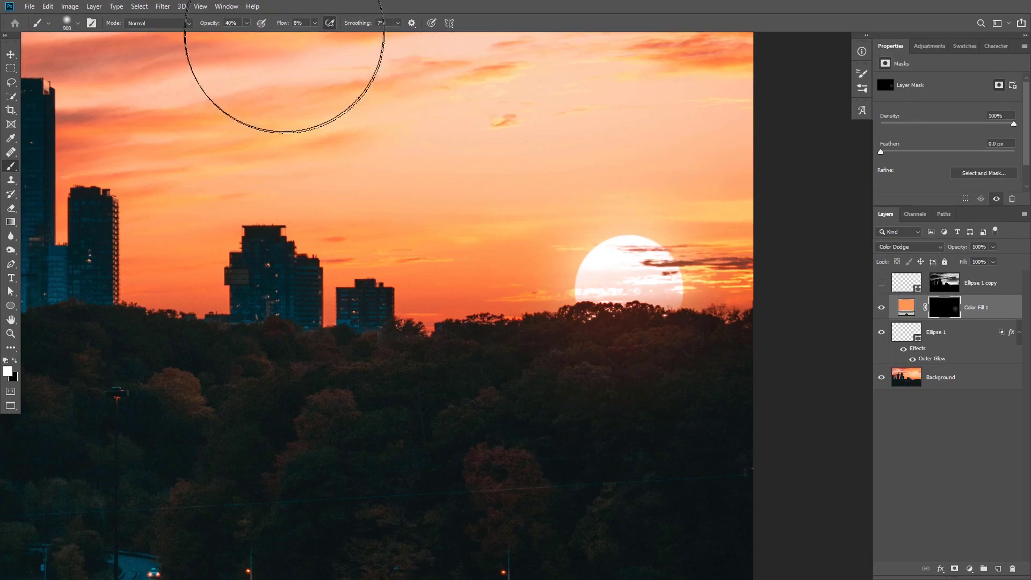
left_click_drag(277, 27, 280, 26)
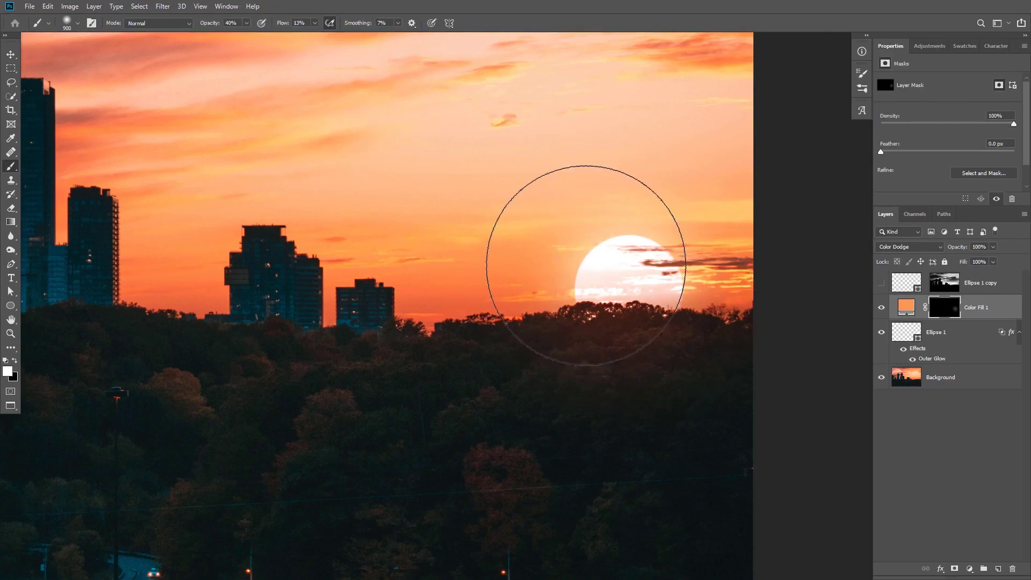
mouse_move(586, 269)
left_mouse_down()
mouse_move(607, 302)
mouse_move(622, 283)
mouse_move(664, 306)
left_mouse_up()
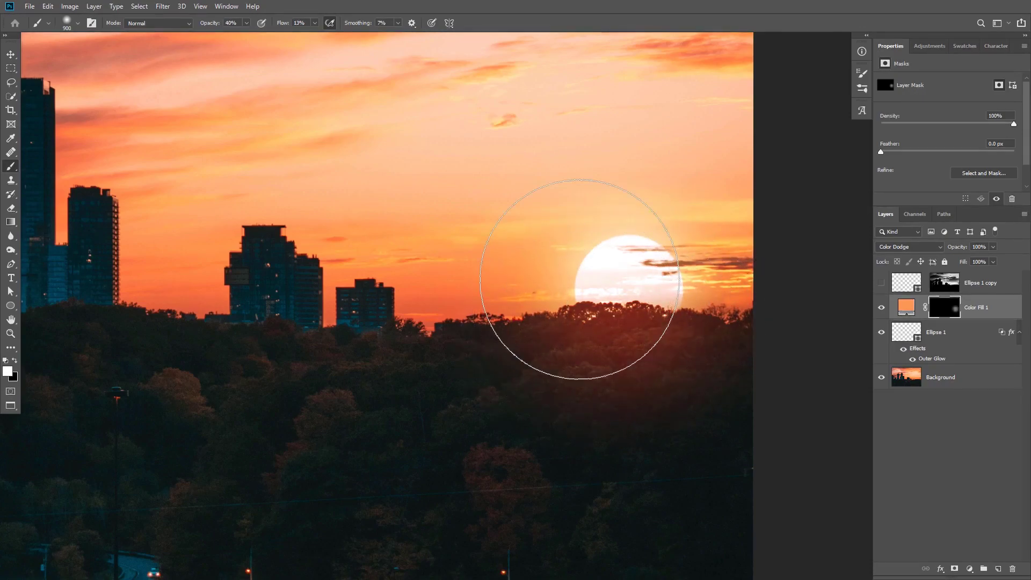
right_click(580, 281, "alt")
left_click_drag(576, 282, 558, 285)
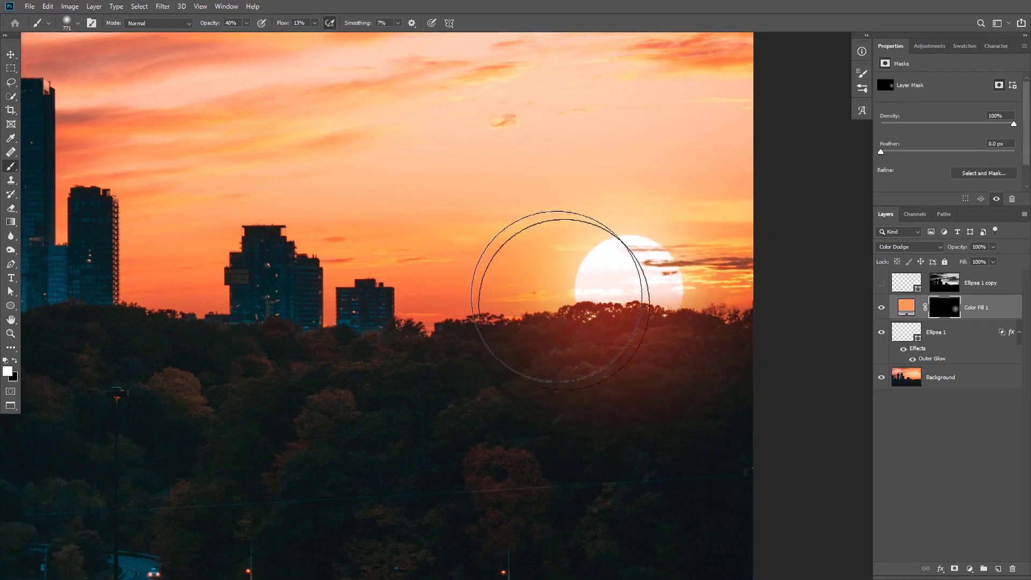
mouse_move(654, 279)
left_mouse_down()
mouse_move(660, 258)
mouse_move(649, 239)
mouse_move(557, 246)
mouse_move(608, 253)
mouse_move(663, 322)
mouse_move(674, 304)
mouse_move(663, 320)
mouse_move(596, 308)
mouse_move(598, 258)
left_mouse_up()
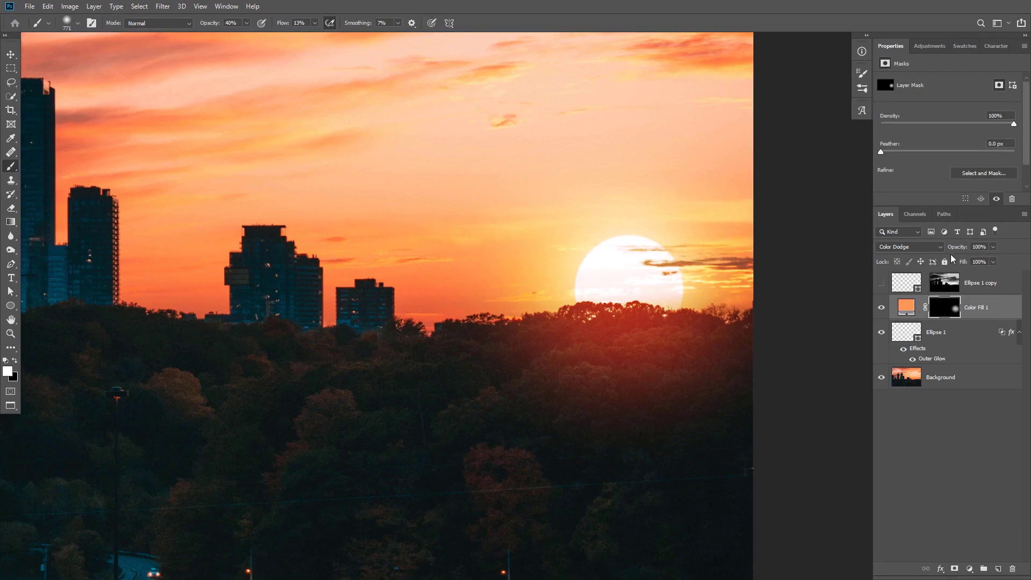
left_click_drag(958, 250, 950, 249)
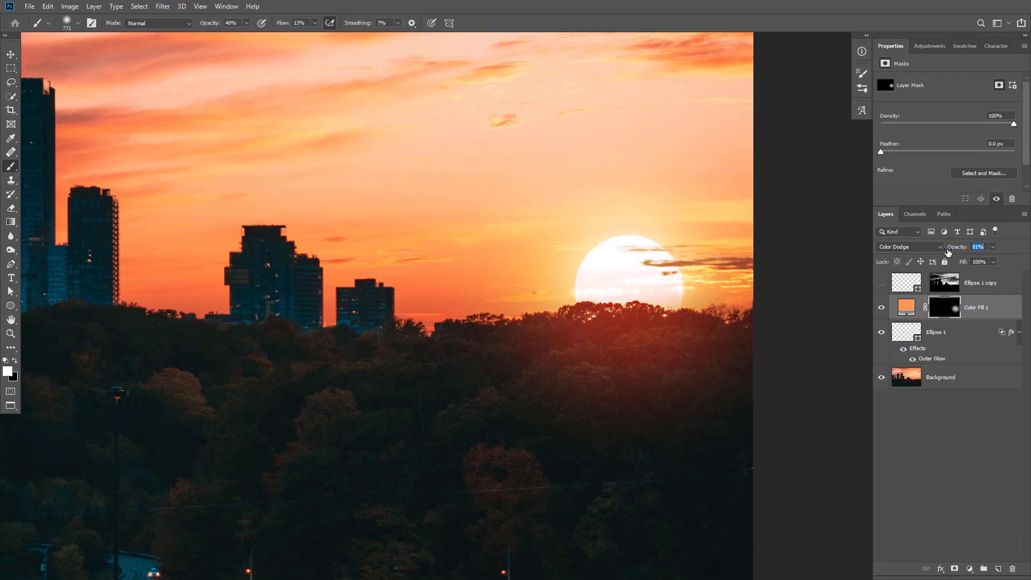
Duplicate Color Fill 1 and fill the copy's layer mask with black to hide it.
left_click(940, 320)
left_click(907, 308)
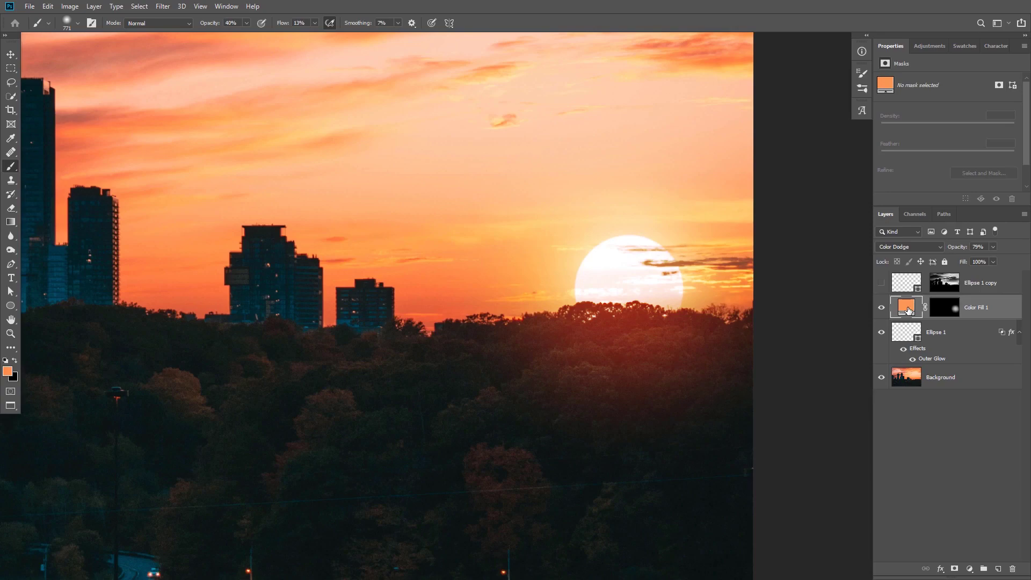
key("ctrl+j")
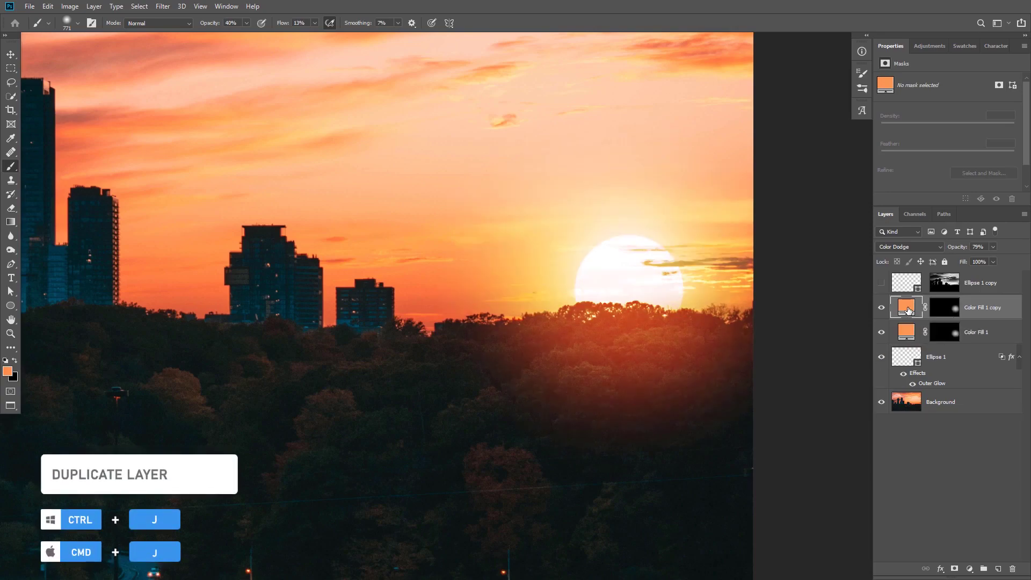
left_click(945, 310)
key("ctrl+BackSpace")
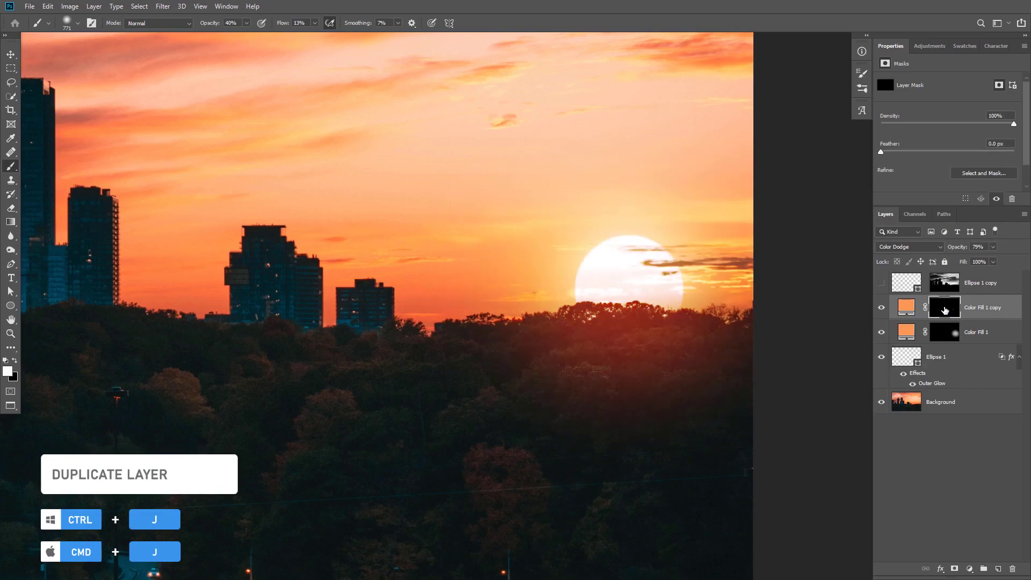
Paint a soft glow around the sun on the copy's mask with a ~1083 px, low-flow brush.
scroll(601, 299, "down", 1)
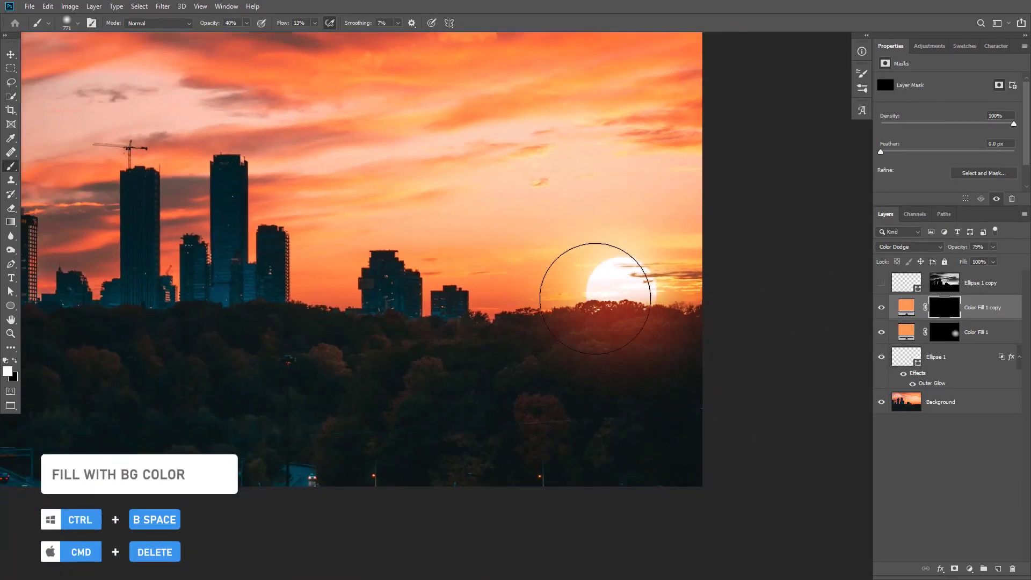
left_click_drag(595, 299, 593, 301)
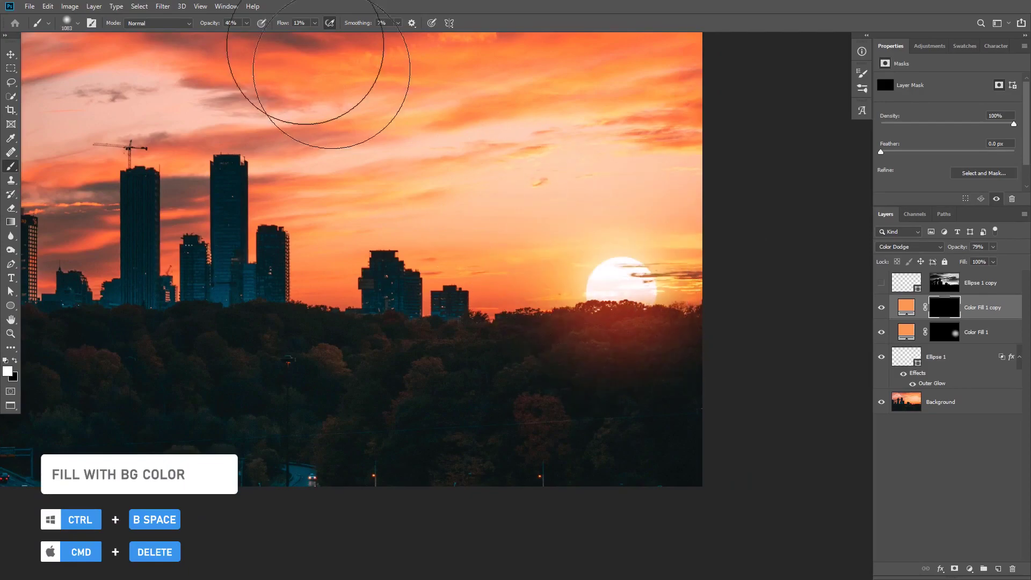
left_click_drag(281, 25, 276, 27)
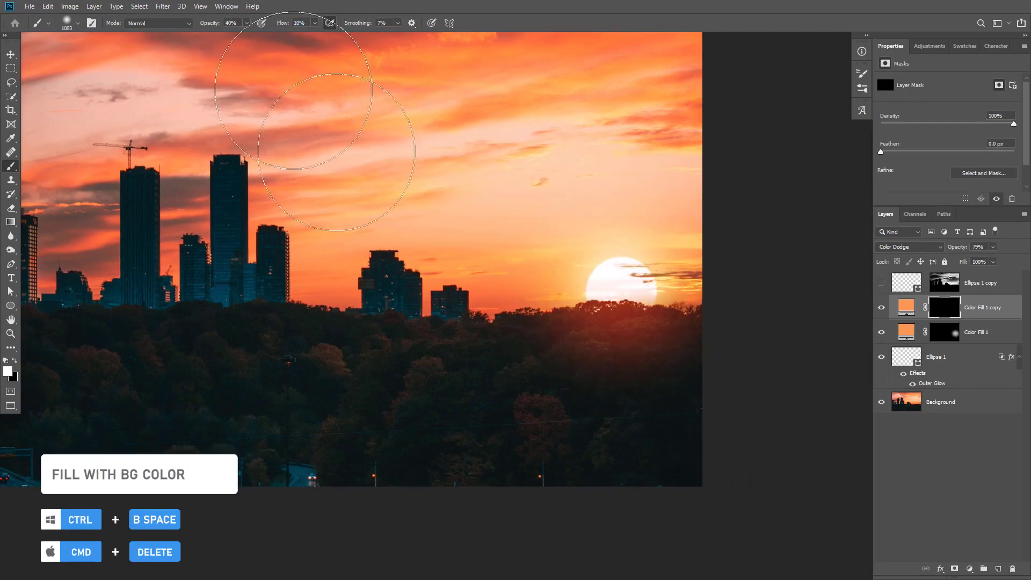
mouse_move(541, 288)
left_mouse_down()
mouse_move(529, 281)
mouse_move(564, 340)
mouse_move(483, 295)
mouse_move(496, 337)
mouse_move(565, 391)
mouse_move(685, 356)
mouse_move(628, 271)
mouse_move(646, 285)
mouse_move(573, 285)
mouse_move(560, 299)
mouse_move(621, 269)
mouse_move(642, 320)
mouse_move(621, 278)
mouse_move(558, 278)
mouse_move(562, 299)
mouse_move(504, 313)
mouse_move(513, 351)
mouse_move(582, 375)
mouse_move(663, 376)
mouse_move(575, 373)
mouse_move(461, 335)
mouse_move(616, 395)
mouse_move(361, 340)
mouse_move(469, 347)
mouse_move(554, 327)
mouse_move(796, 319)
left_mouse_up()
key("h")
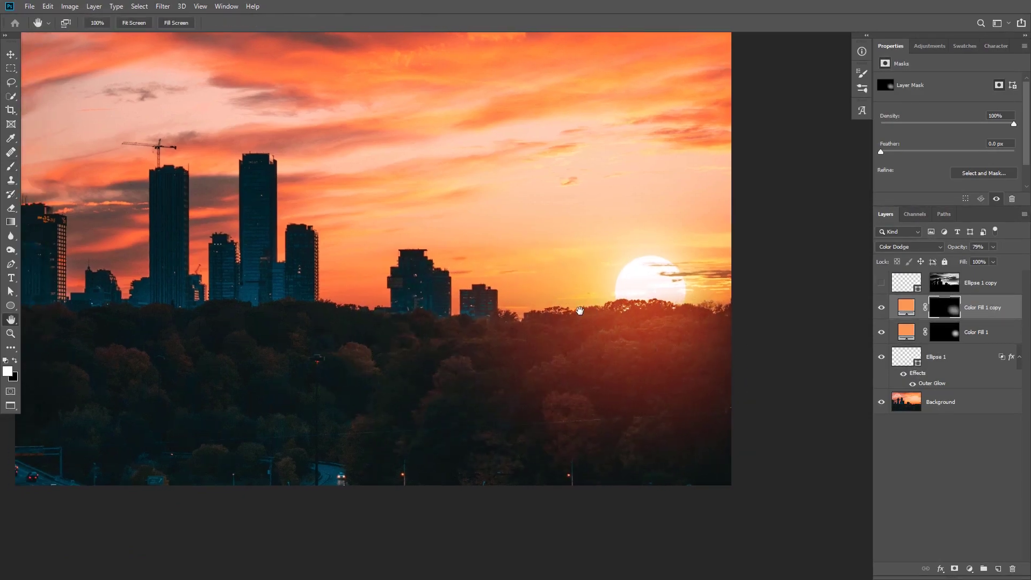
Toggle the two glow layers off and on to compare, then zoom in around the sun.
left_click(881, 308)
left_click(881, 331)
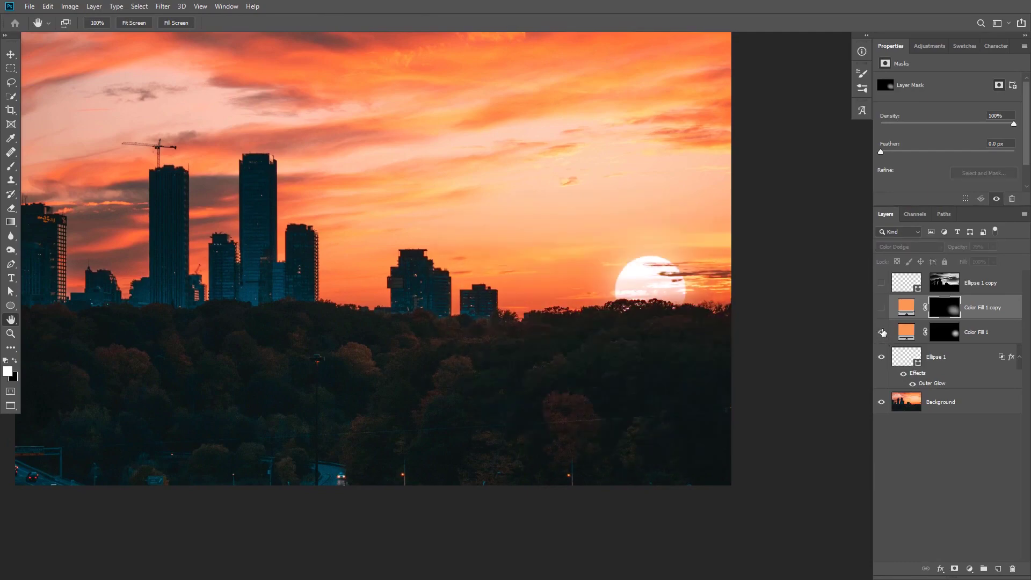
left_click(882, 331)
left_click(881, 308)
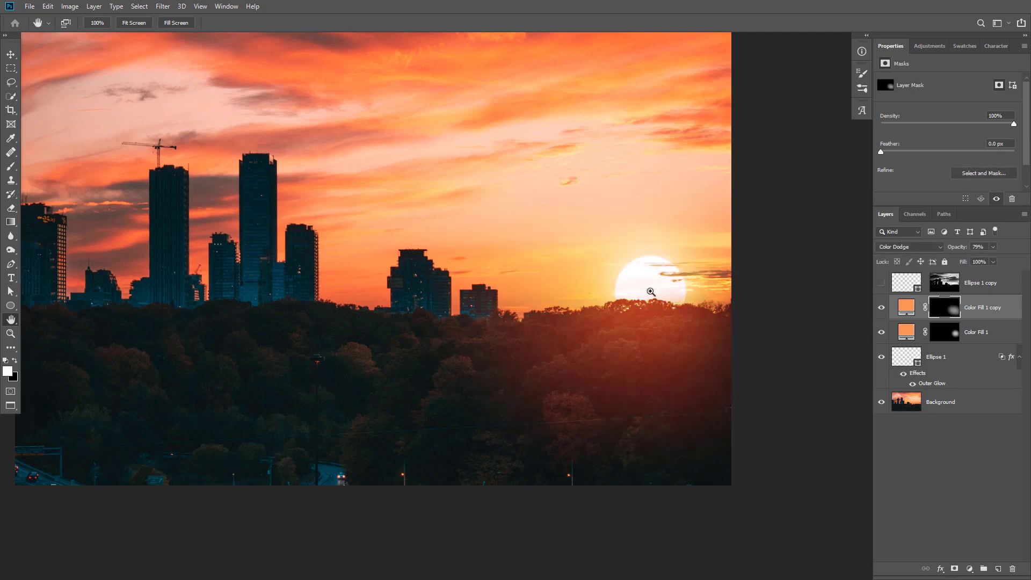
left_click(650, 292, "ctrl")
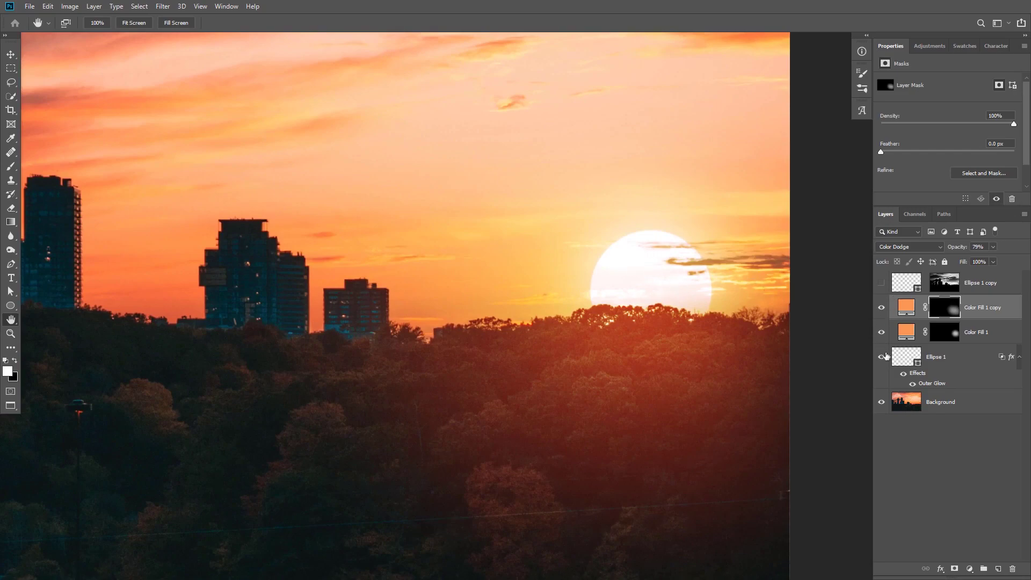
Change the Ellipse 1 sun fill colour to a pale peach with an orange hue.
double_click(906, 356)
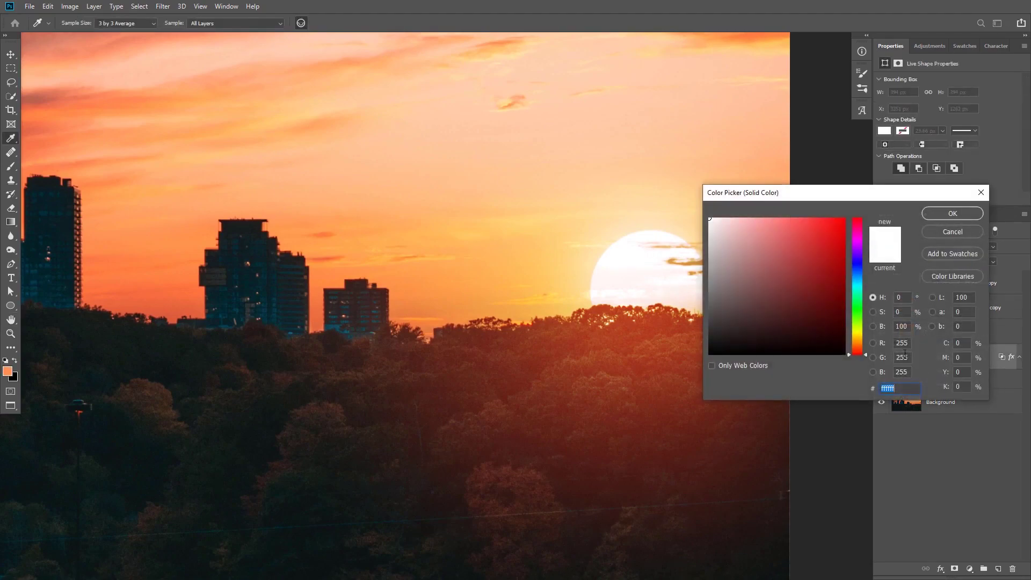
left_click_drag(762, 200, 250, 111)
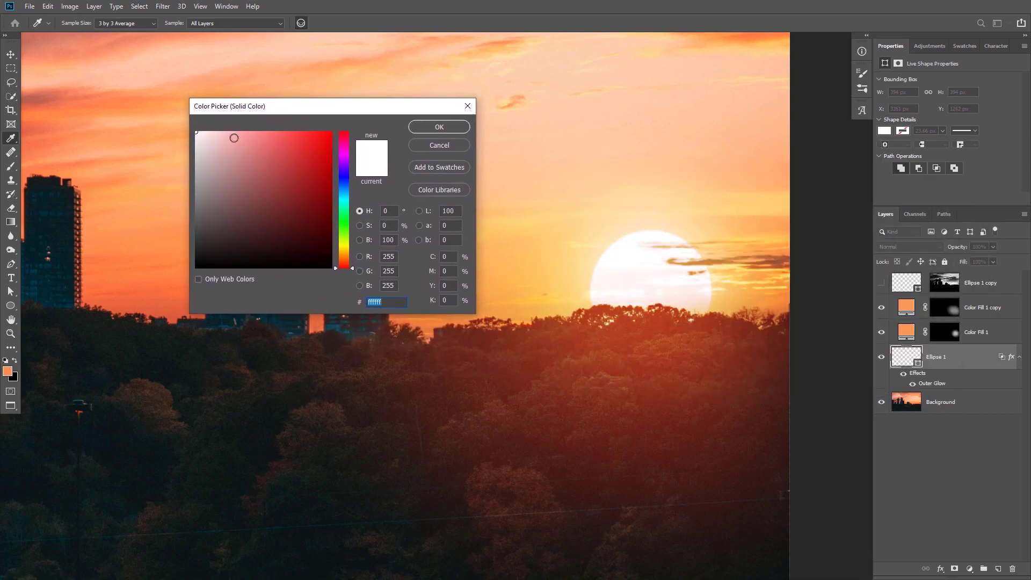
left_click_drag(345, 263, 345, 260)
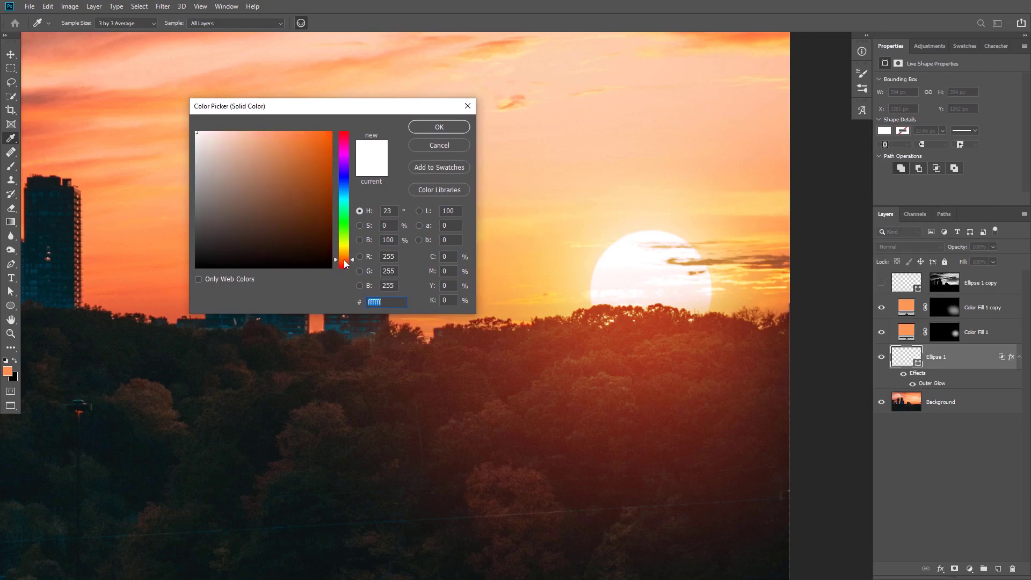
left_click(214, 130)
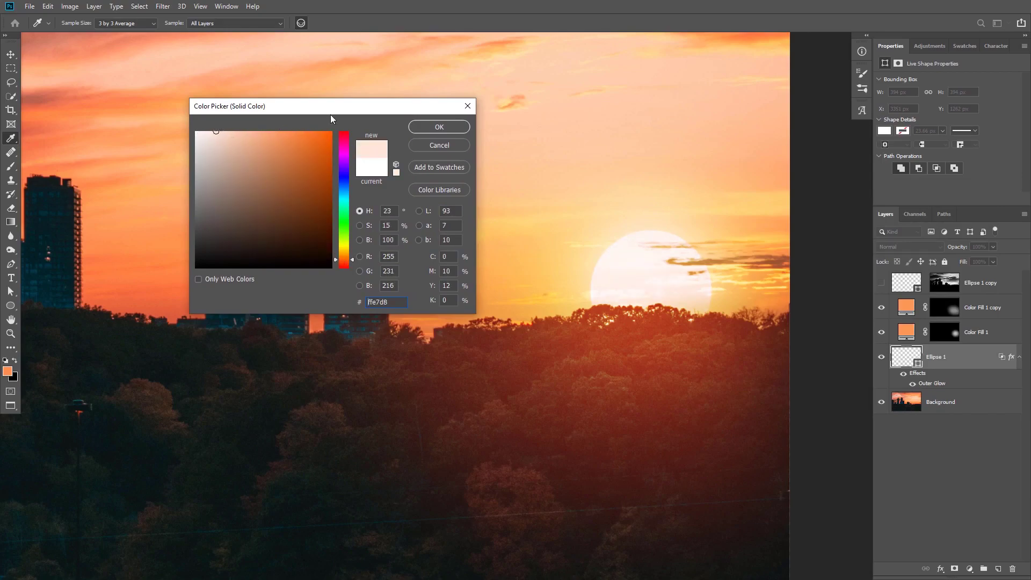
left_click(438, 127)
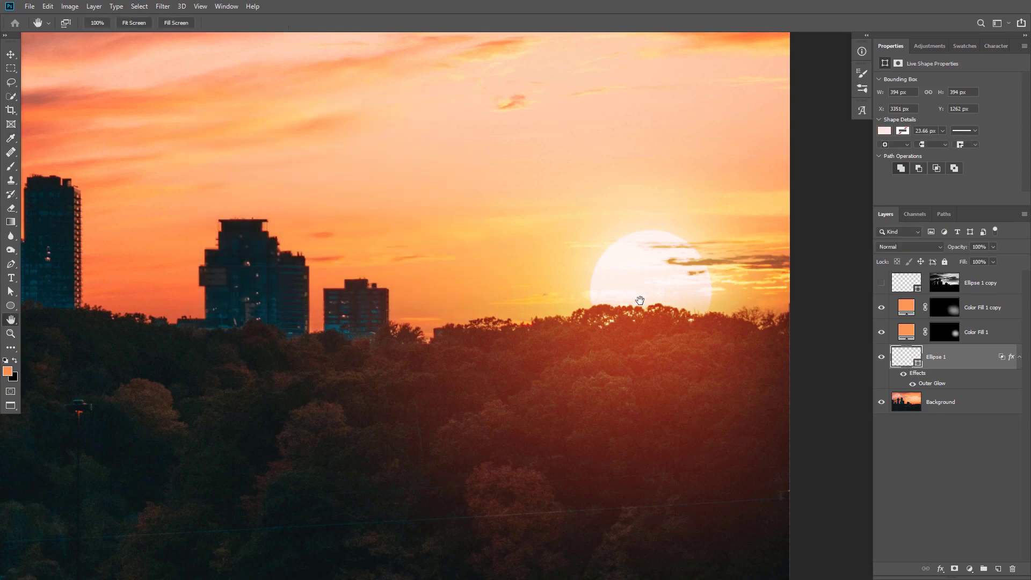
key("h")
left_click_drag(660, 307, 665, 312)
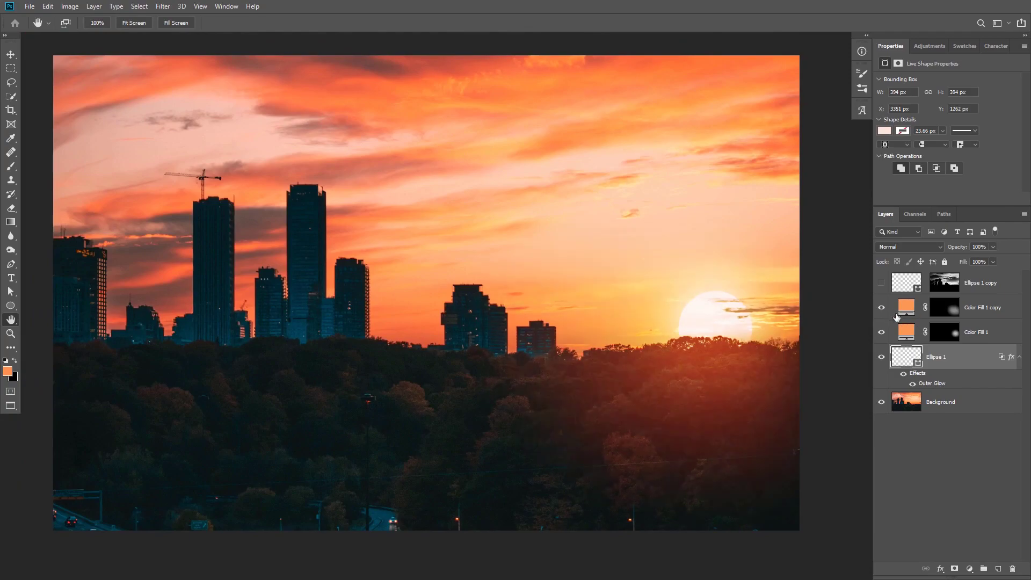
Recolour Color Fill 1 copy to a lighter yellow-orange and lower its opacity to about 57%.
double_click(906, 306)
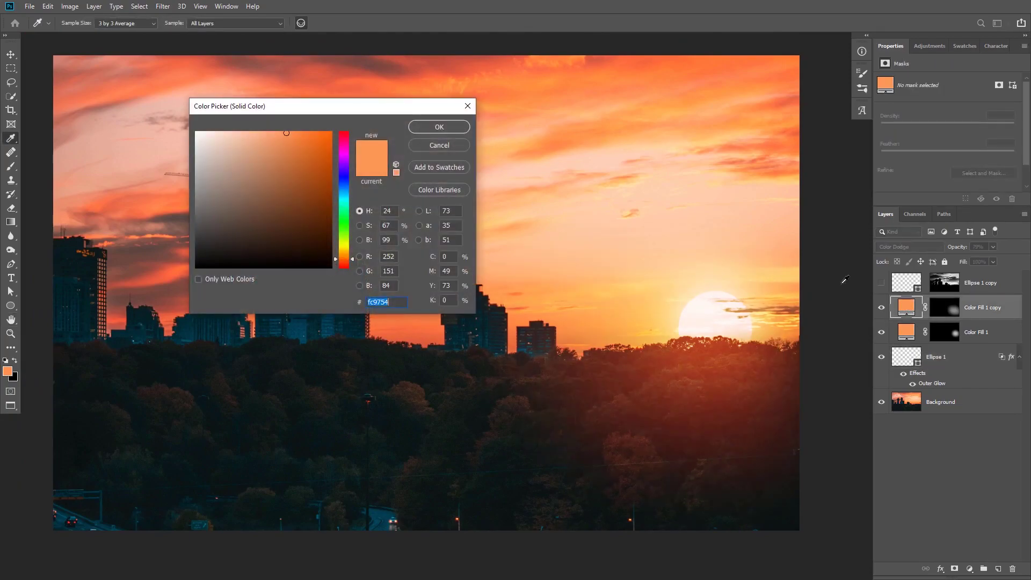
left_click(343, 256)
left_click_drag(343, 255, 347, 259)
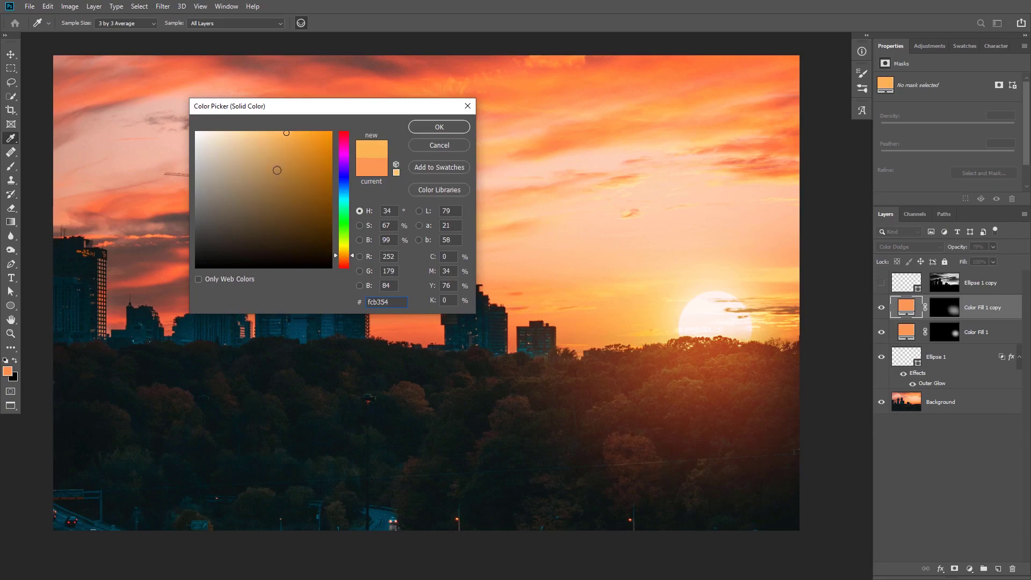
left_click(431, 127)
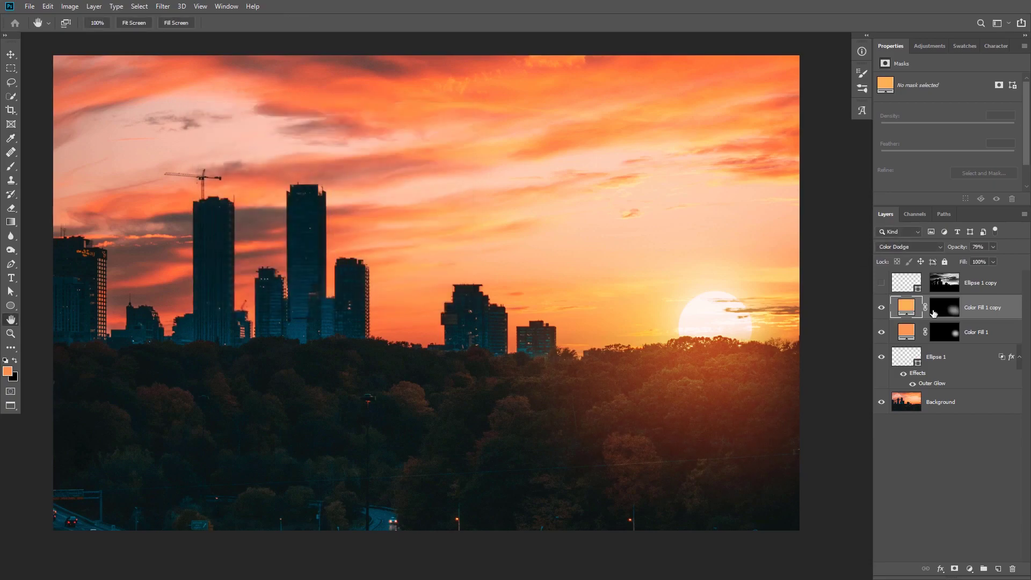
left_click(881, 308)
left_click(882, 309)
left_click_drag(959, 249, 956, 248)
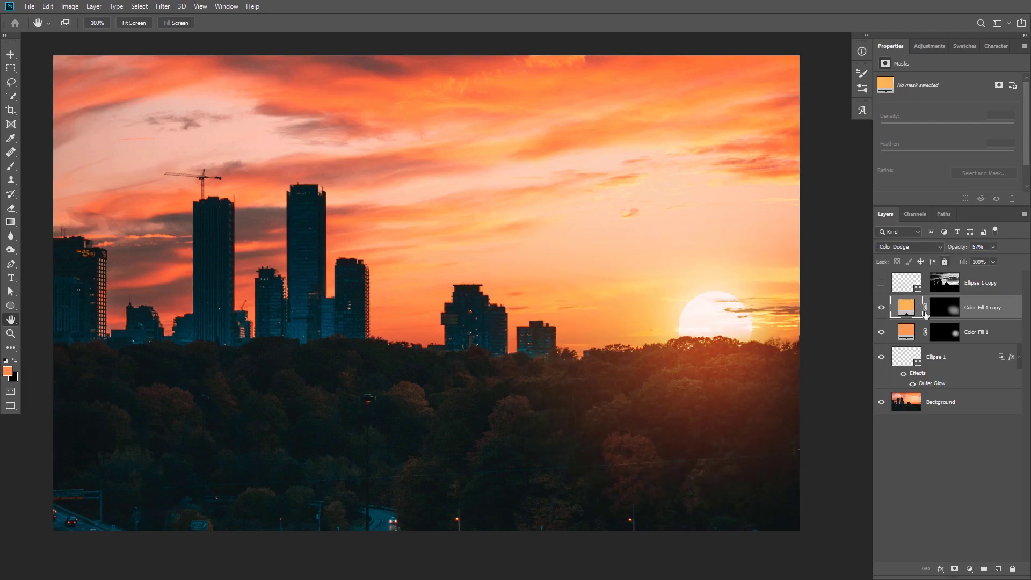
Set Color Fill 1 opacity to 58% and compare both glow layers.
left_click(881, 332)
left_click(883, 332)
left_click(901, 335)
left_click(952, 248)
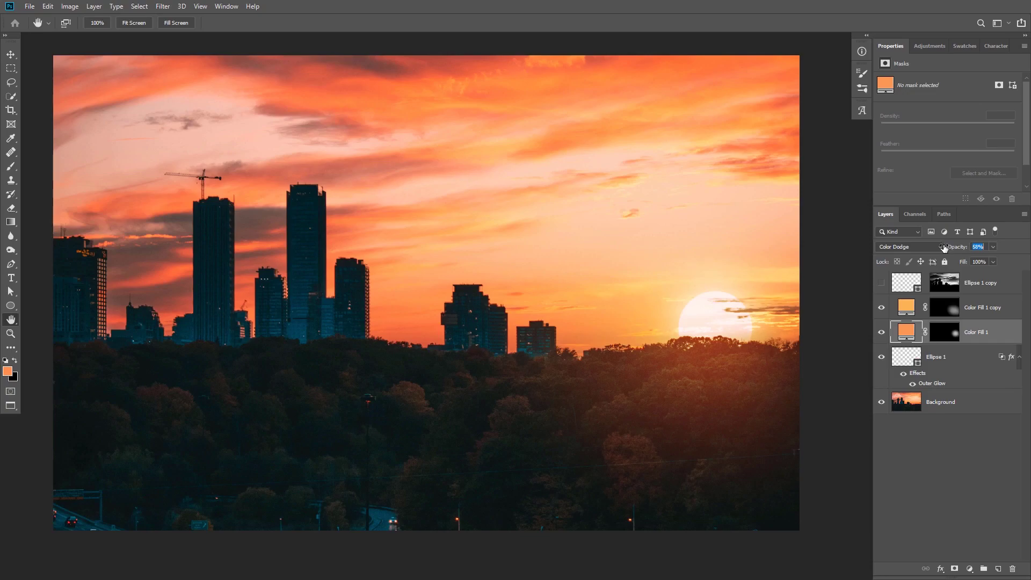
left_click(880, 316)
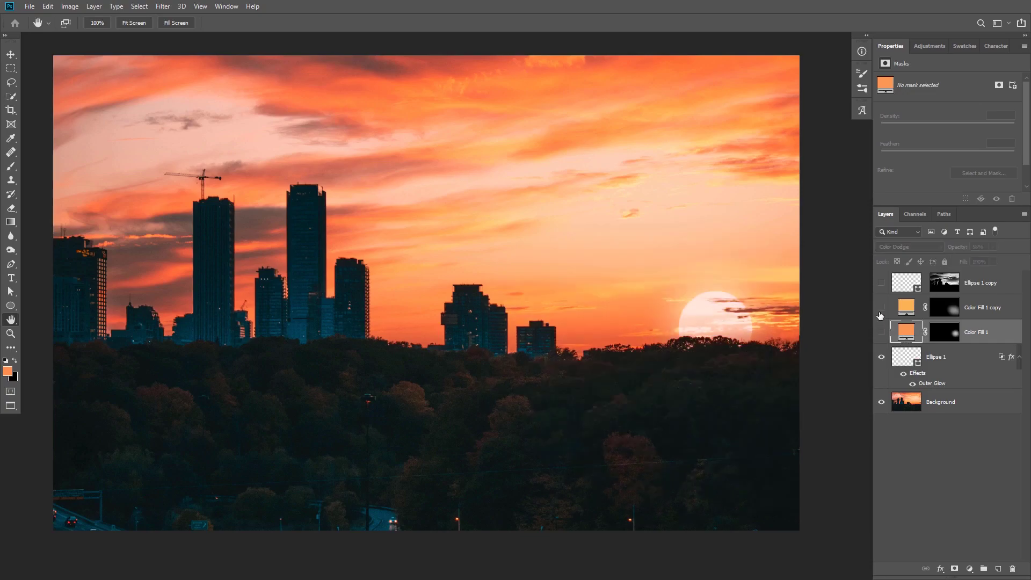
left_click_drag(881, 315, 881, 330)
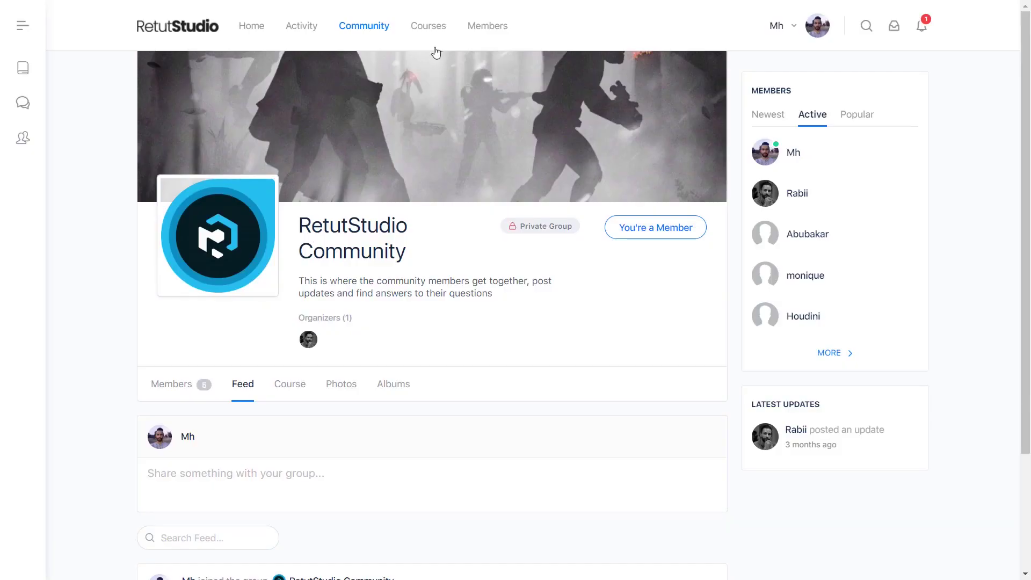
left_click(428, 26)
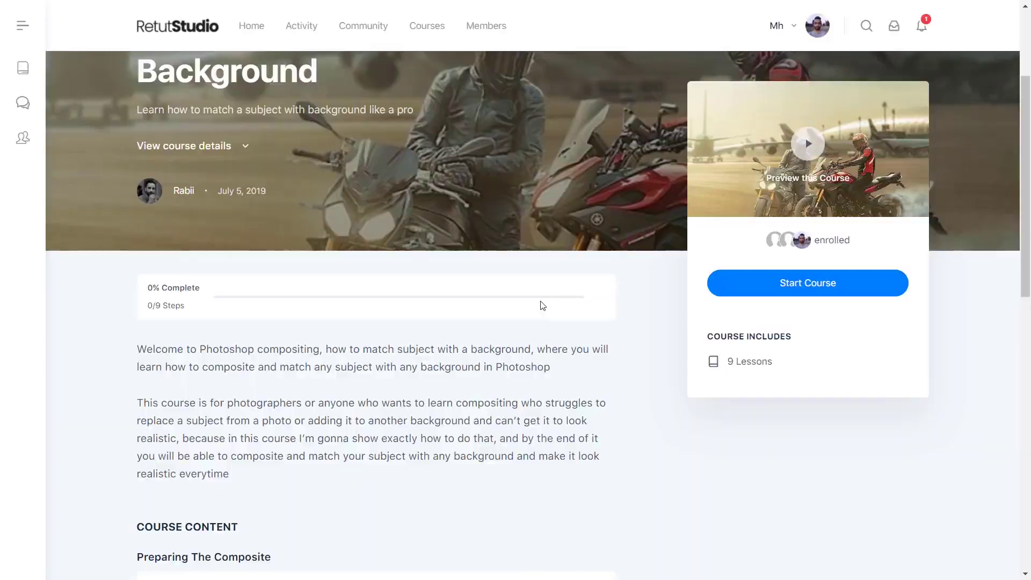
Scroll down the Photoshop Compositing course page to its nine-lesson list.
scroll(541, 302, "down", 3)
scroll(541, 305, "down", 6)
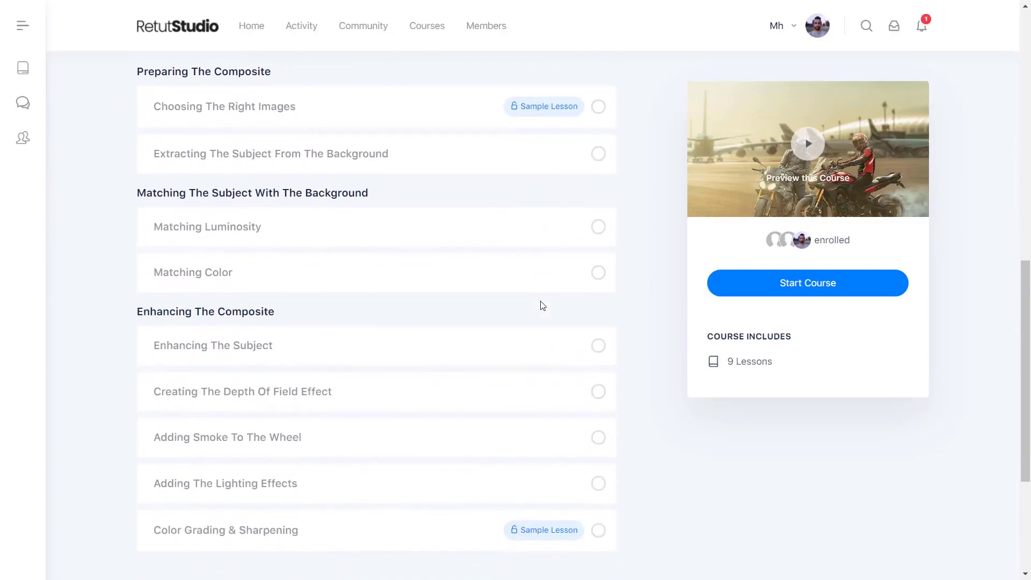